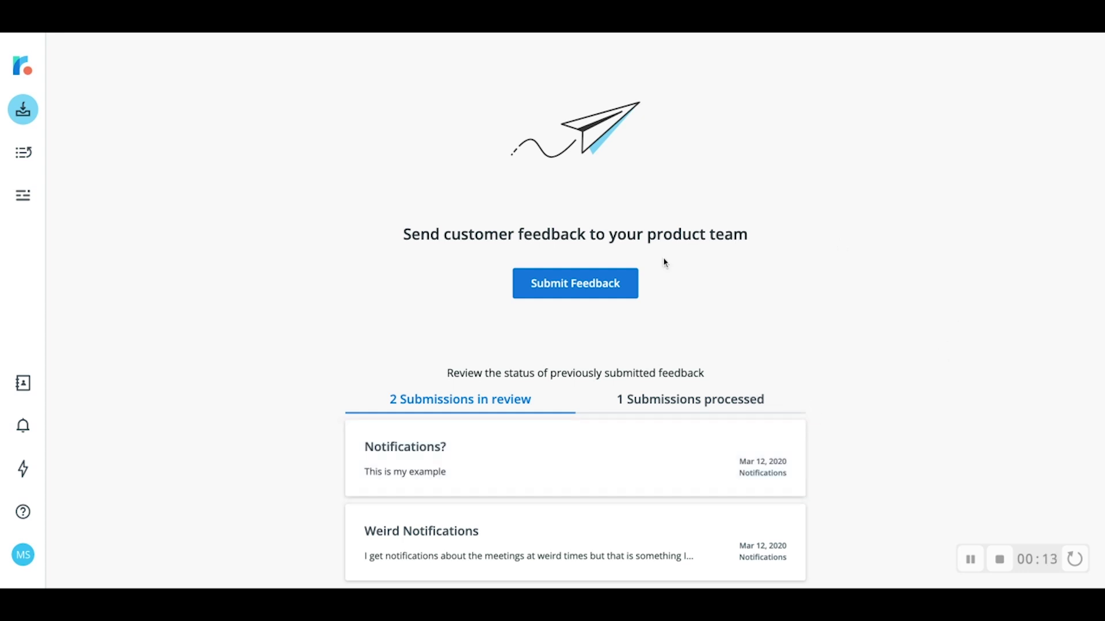
Start a new feedback entry with its From field set to an existing customer contact
left_click(593, 283)
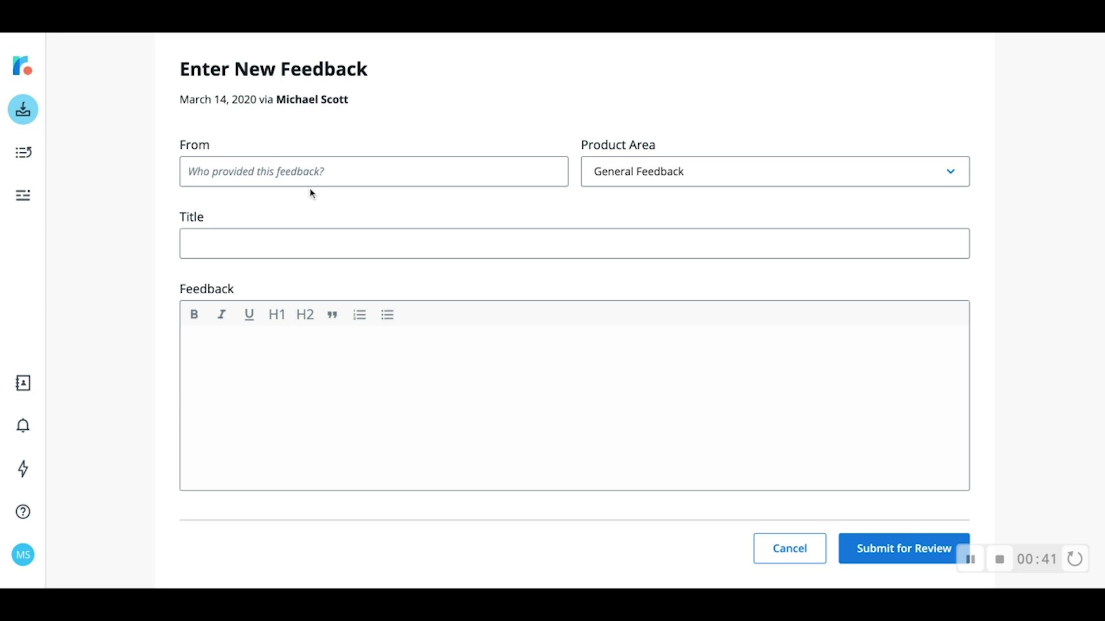
left_click(218, 173)
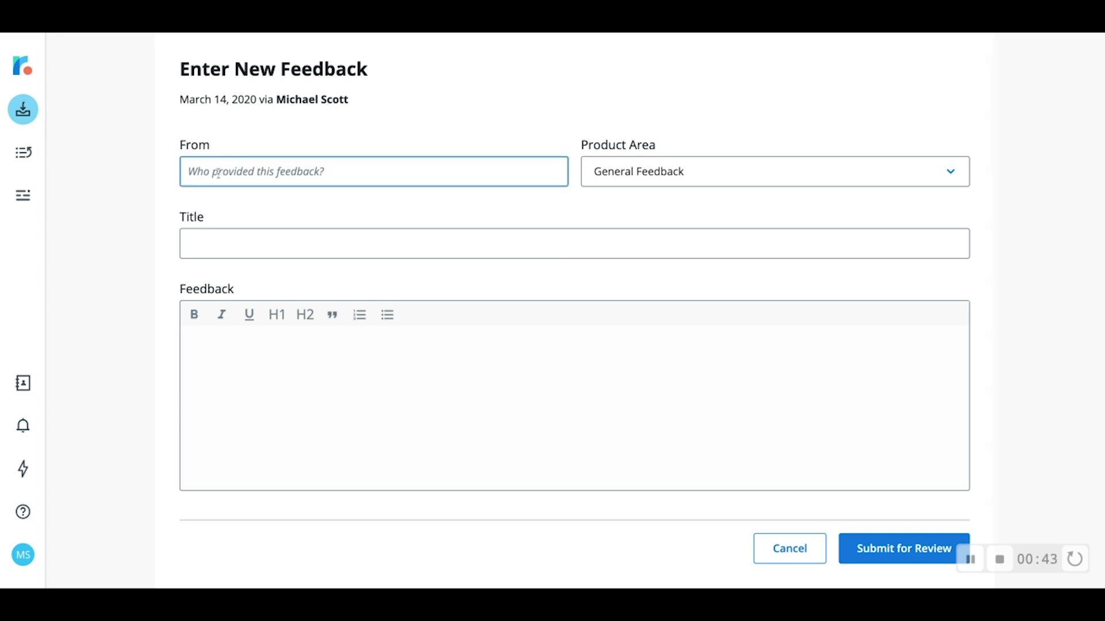
type("l")
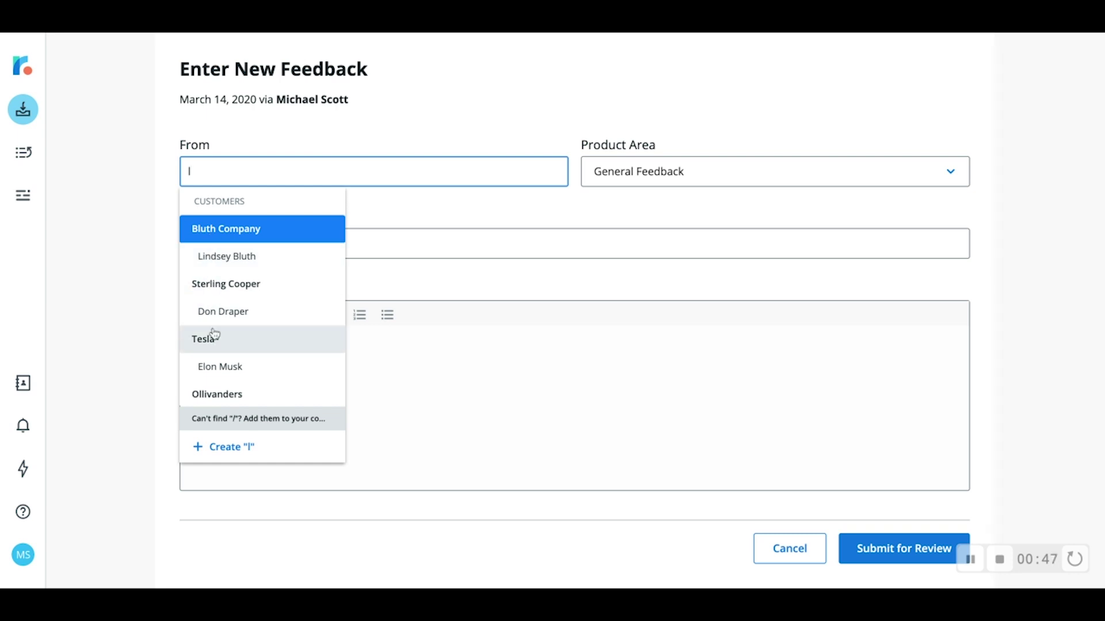
left_click(231, 257)
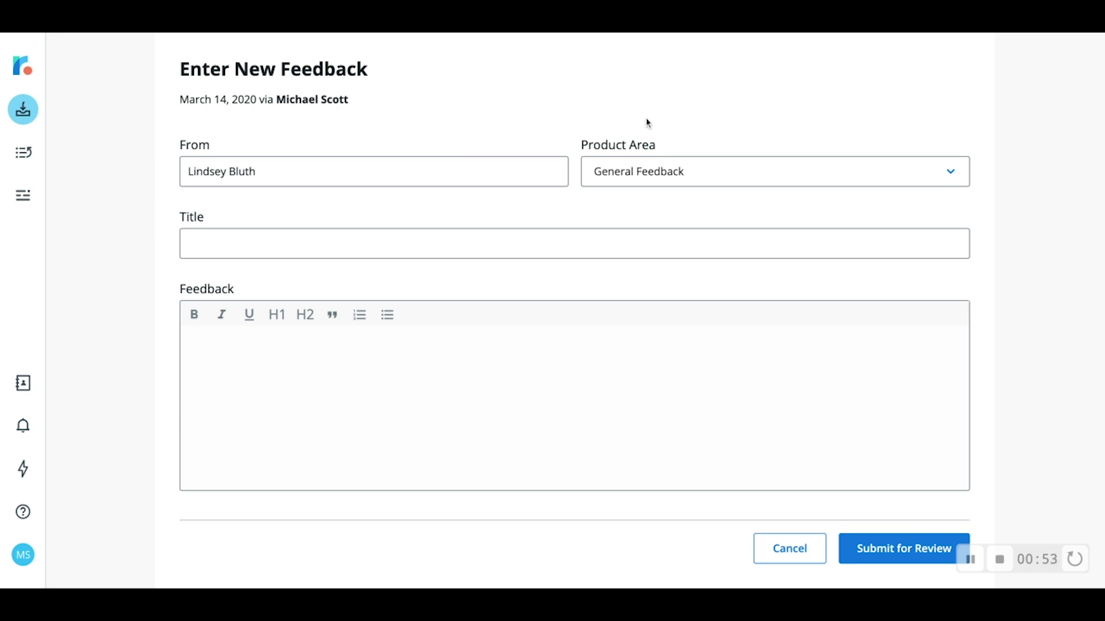
left_click(694, 179)
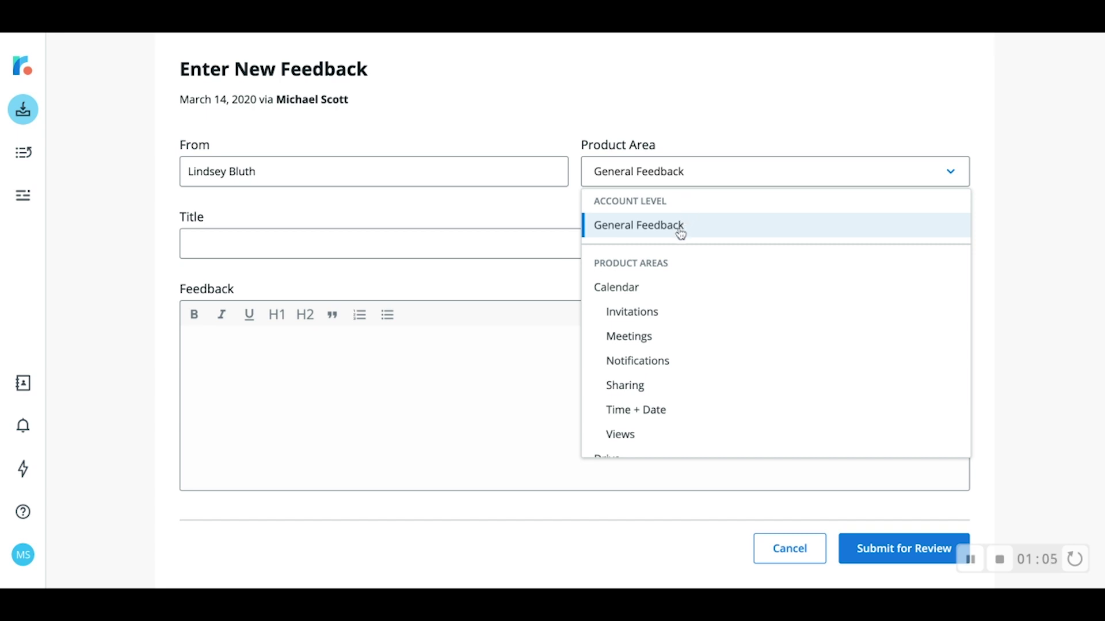
left_click(648, 339)
left_click(738, 174)
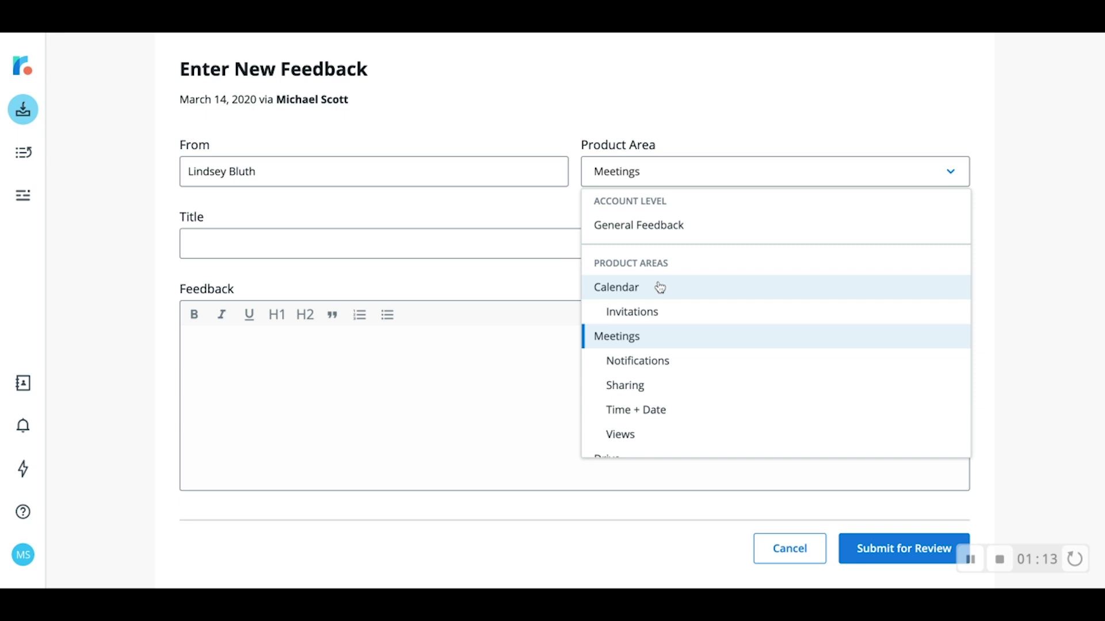
left_click(621, 288)
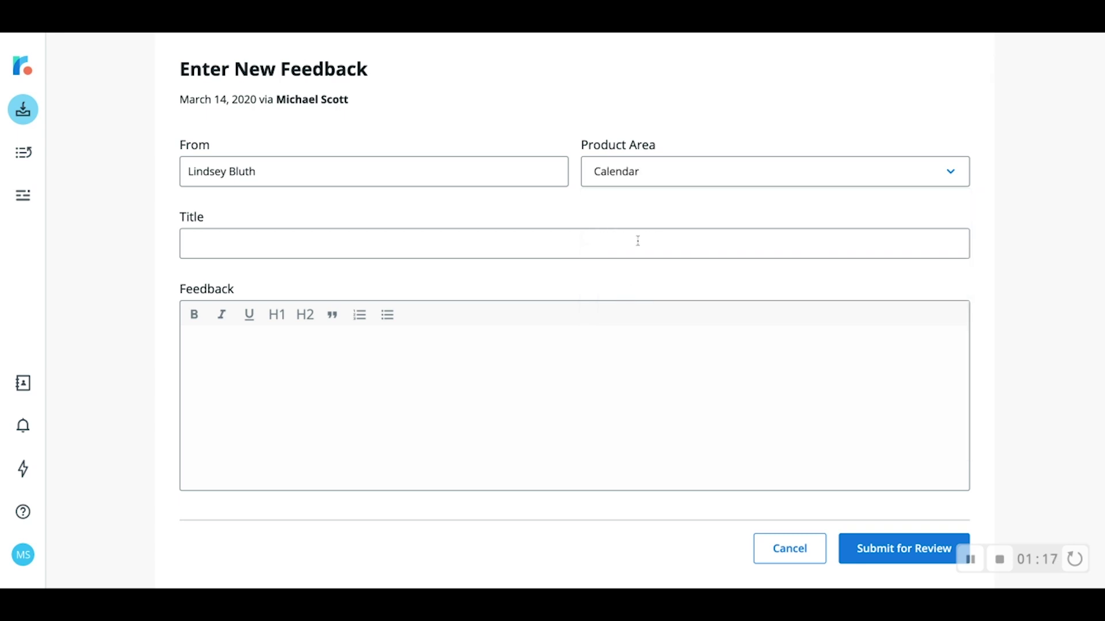
left_click(658, 185)
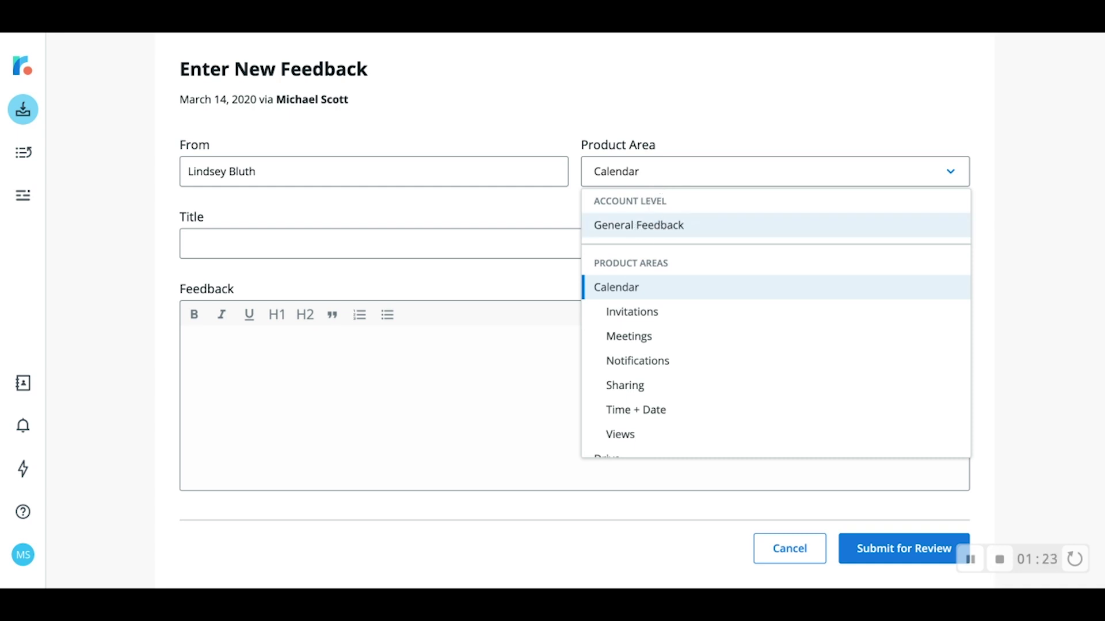
left_click(639, 226)
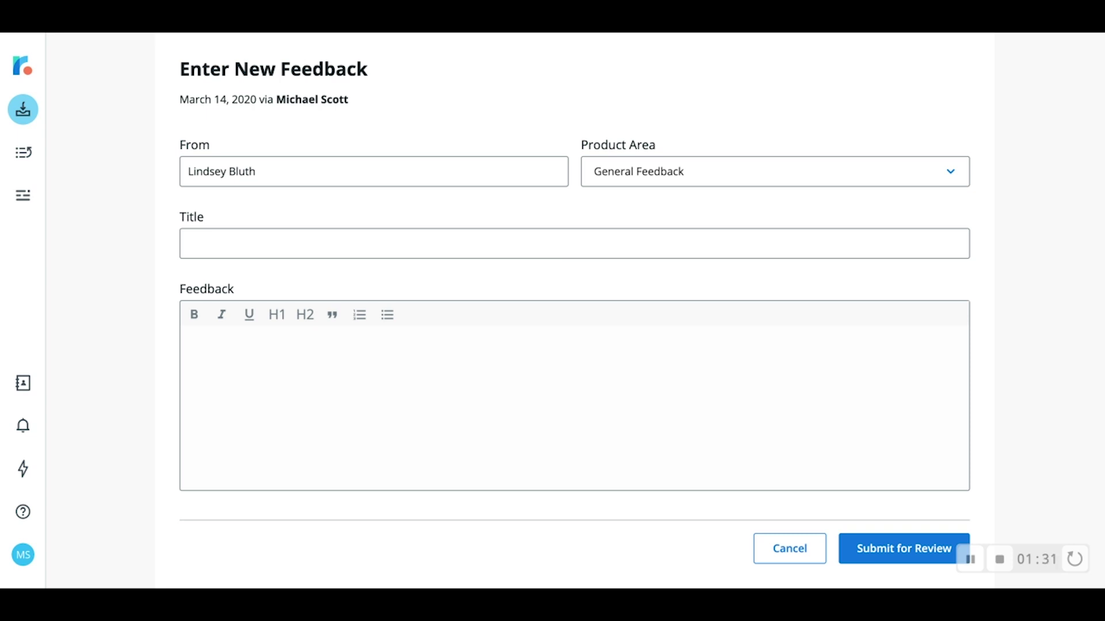
Submit feedback titled 'This is our example!' with the body 'Feedback goes here' for review
left_click(189, 243)
type("Th")
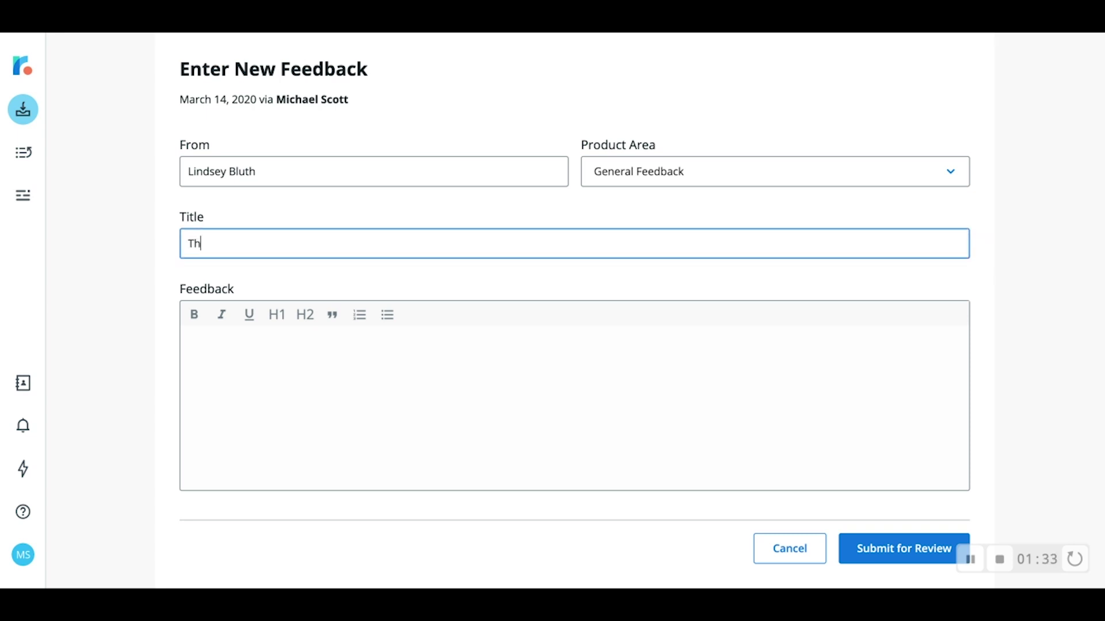
type("is is our example!")
left_click(263, 359)
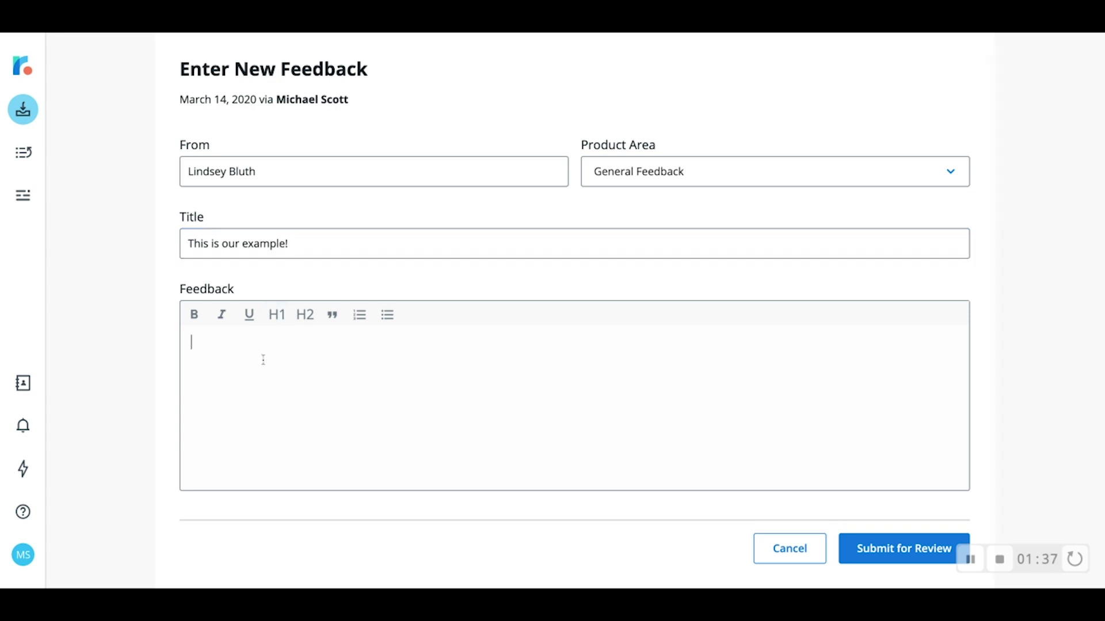
type("Feedback goes here")
key("BackSpace")
key("BackSpace")
key("BackSpace")
type("ere")
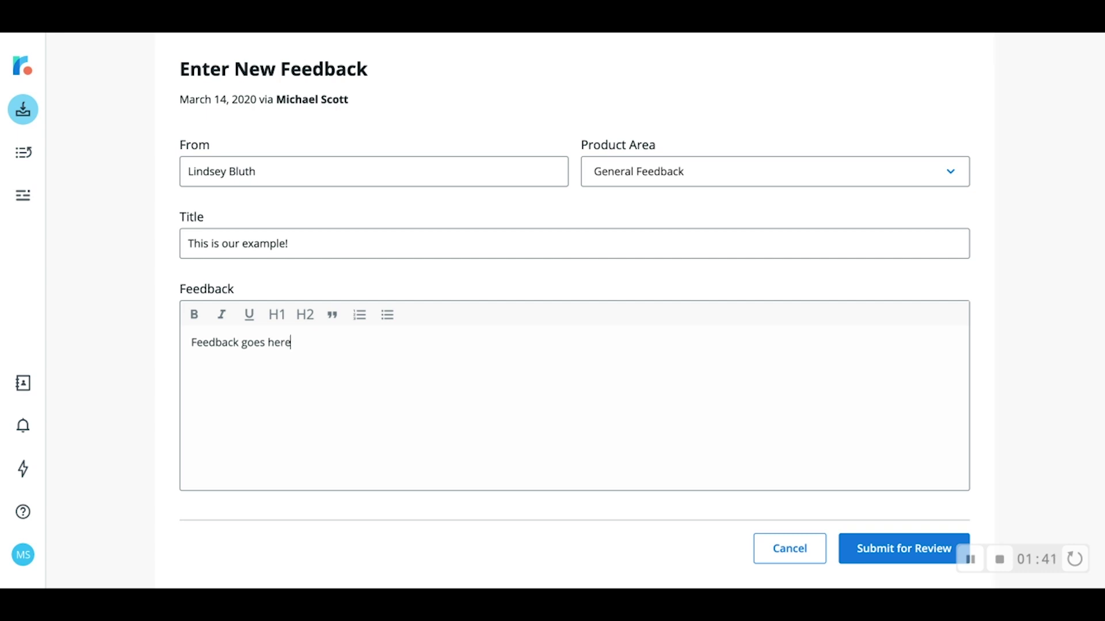
left_click(861, 544)
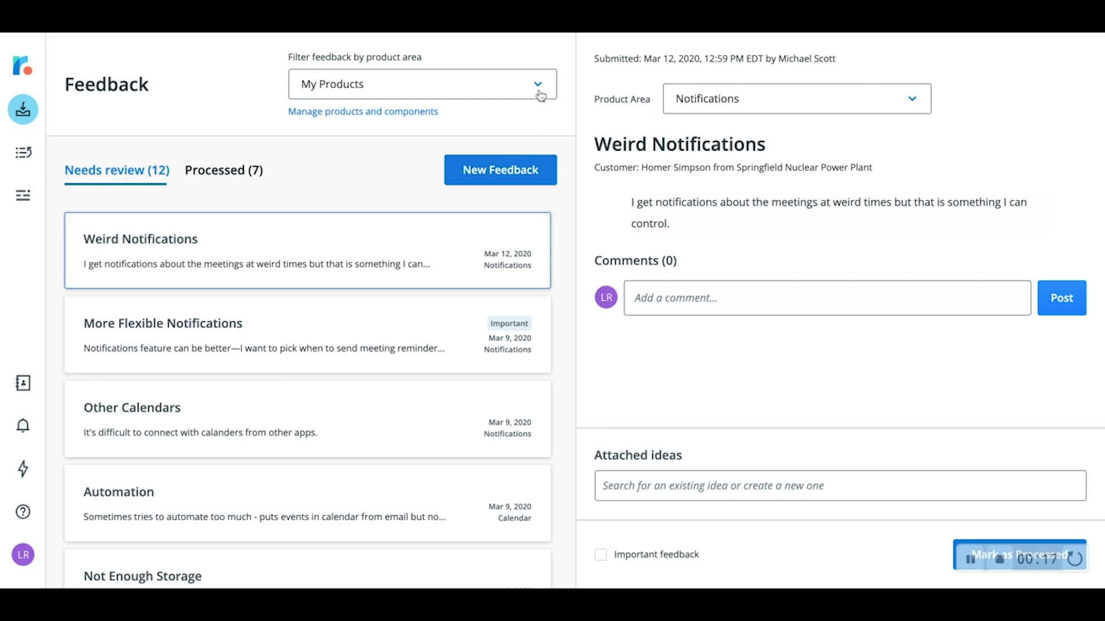
left_click(423, 84)
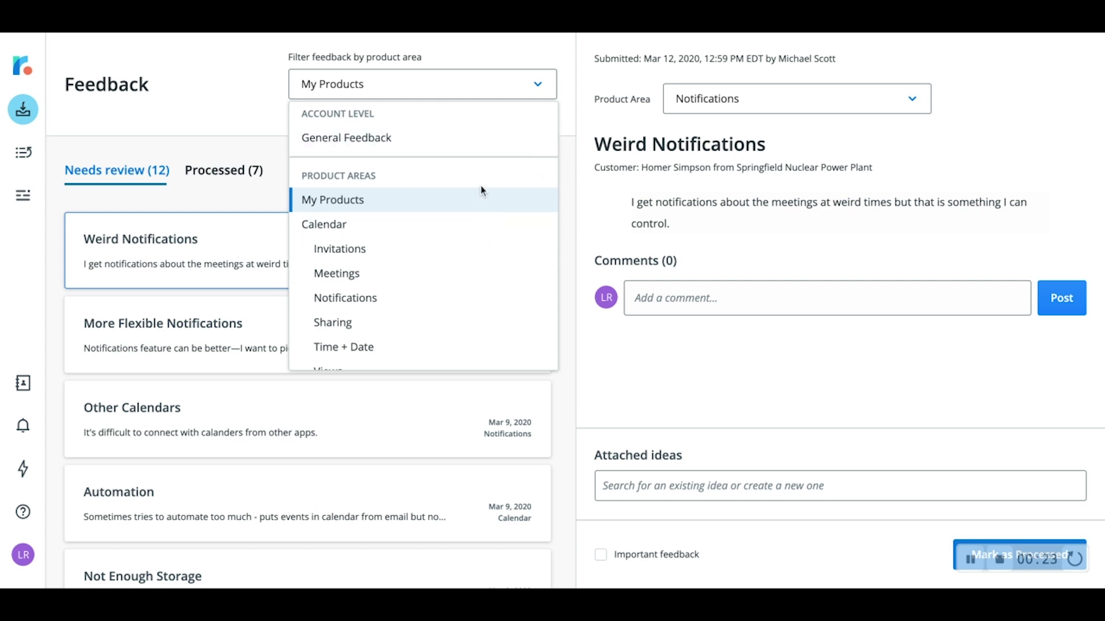
left_click(367, 256)
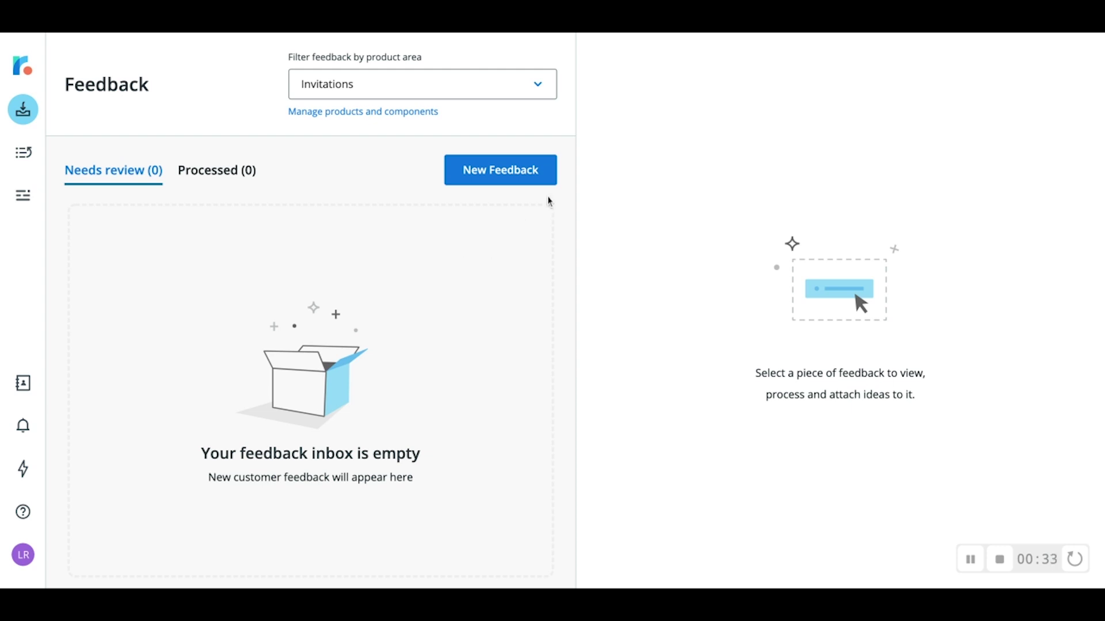
left_click(545, 96)
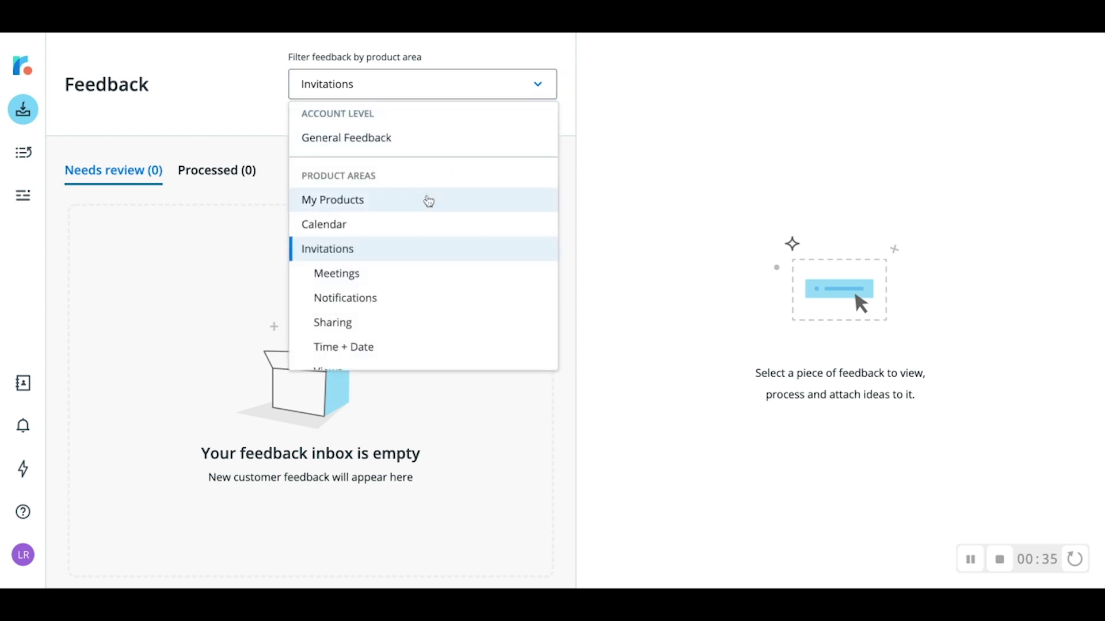
left_click(424, 206)
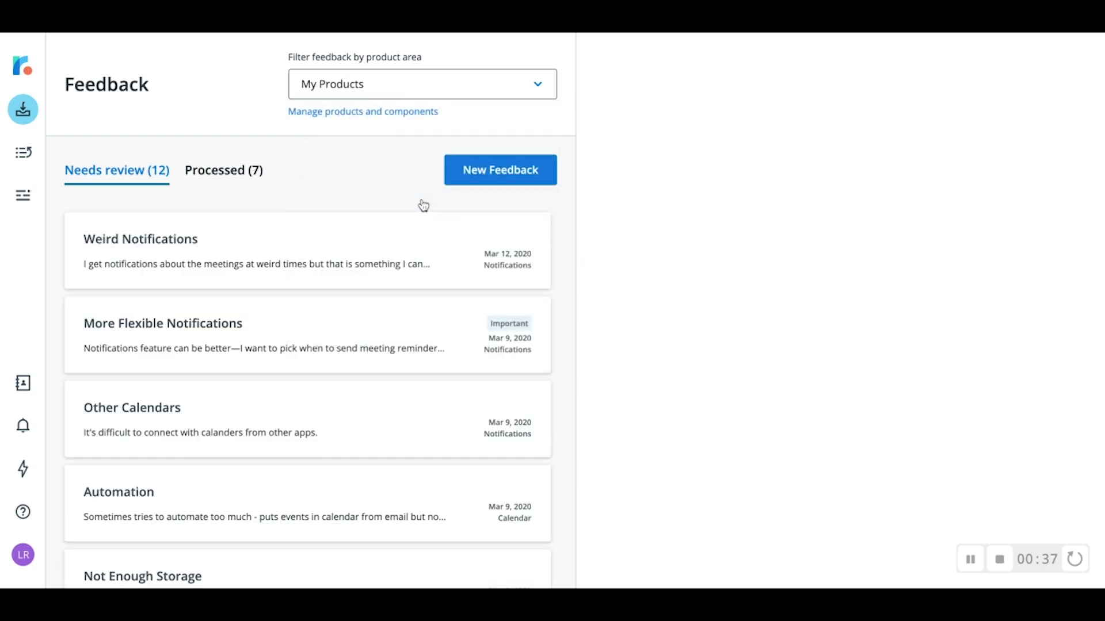
Open Weird Notifications, try redirecting it to Meetings, then cancel to keep it under Notifications
left_click(423, 221)
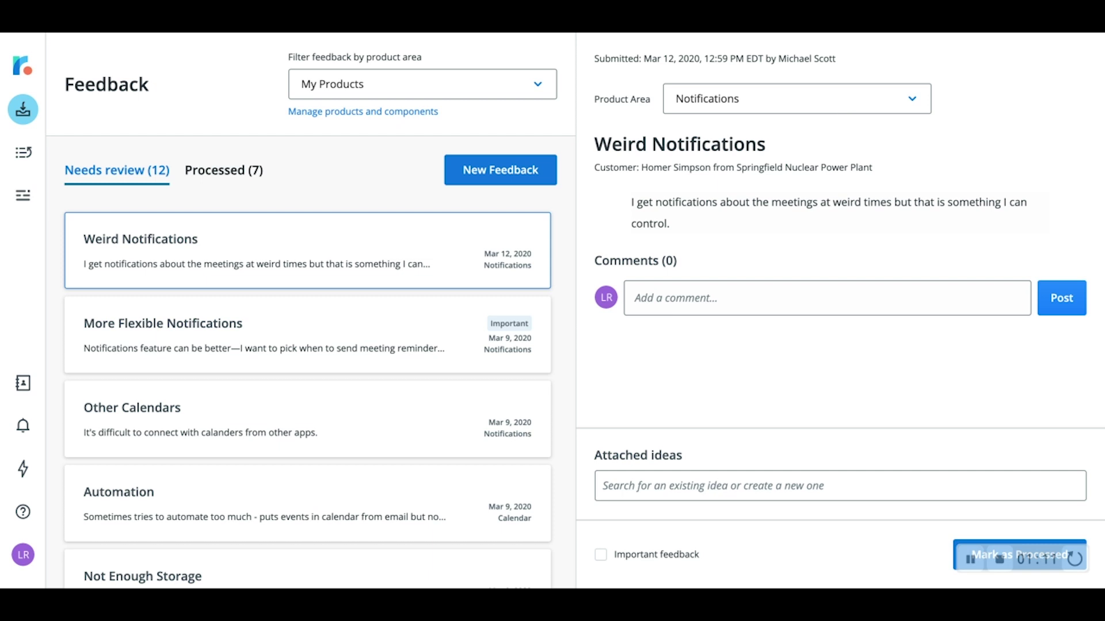
left_click(797, 98)
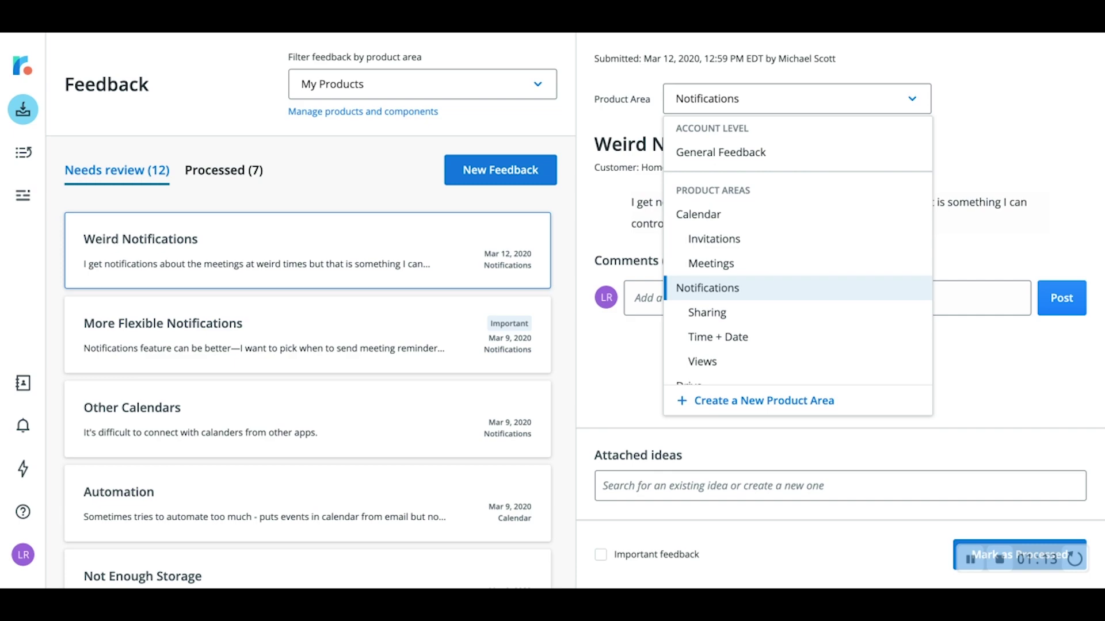
left_click(733, 264)
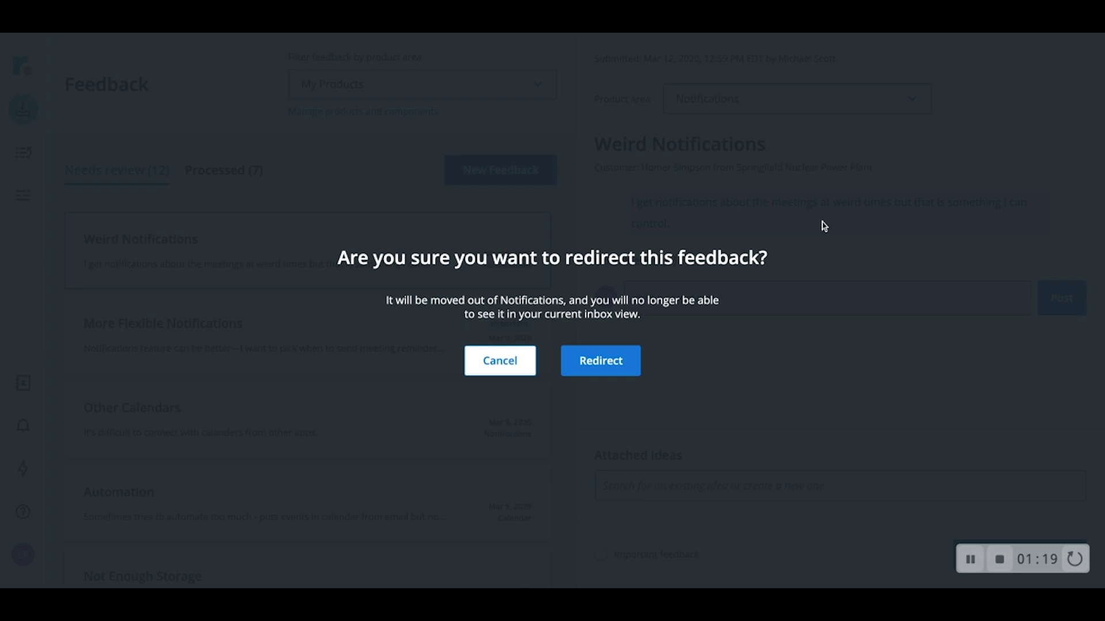
left_click(504, 373)
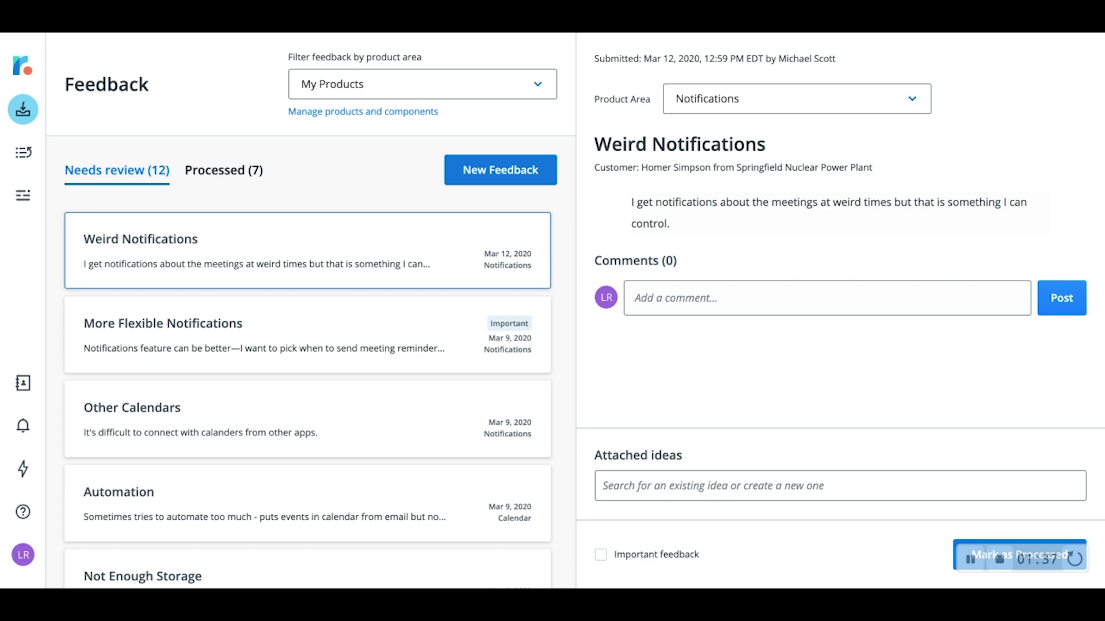
left_click(711, 305)
type("@")
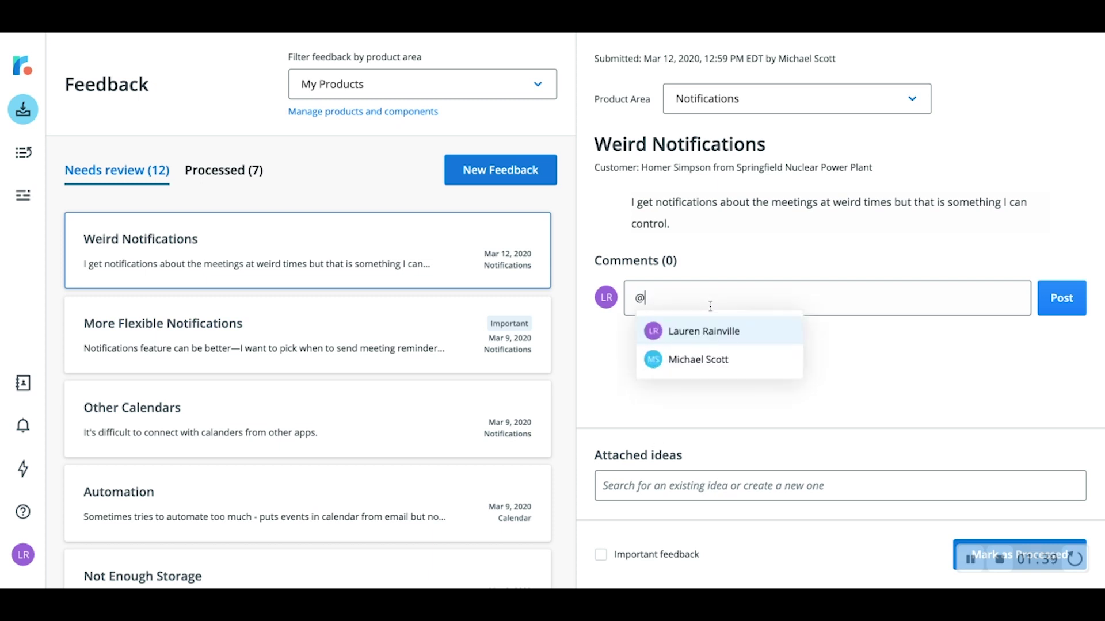
type("mi")
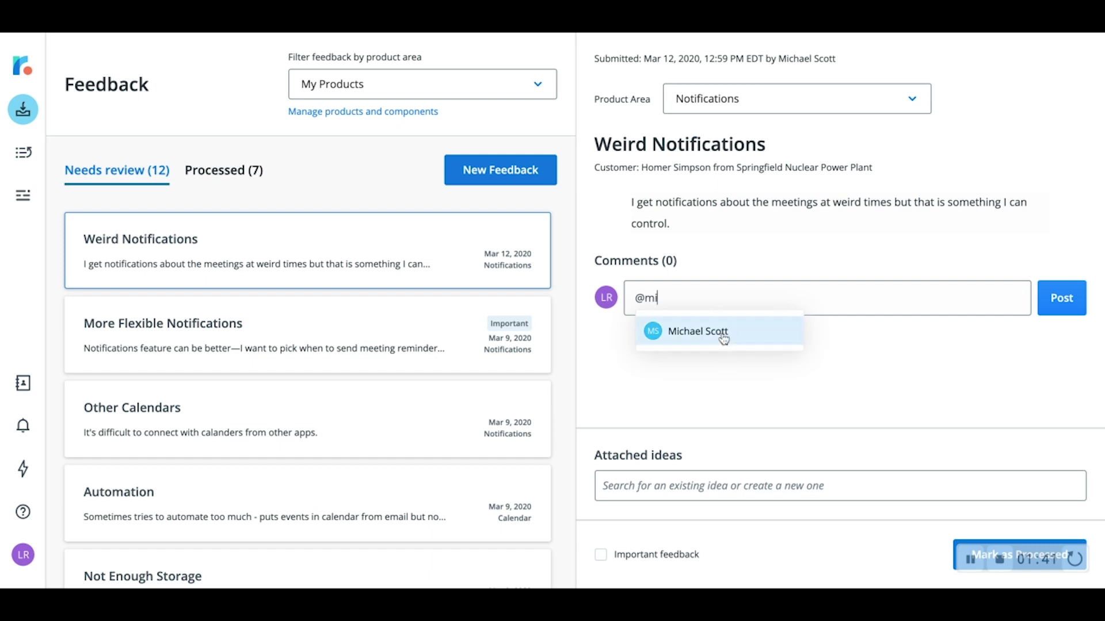
left_click(724, 340)
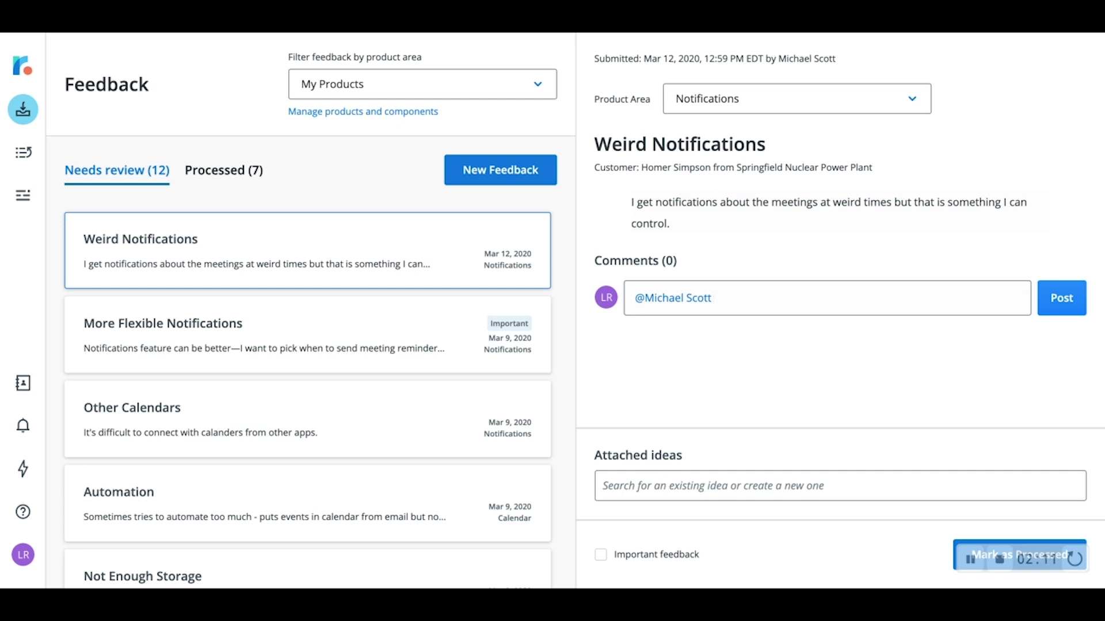
left_click(840, 486)
type("noti")
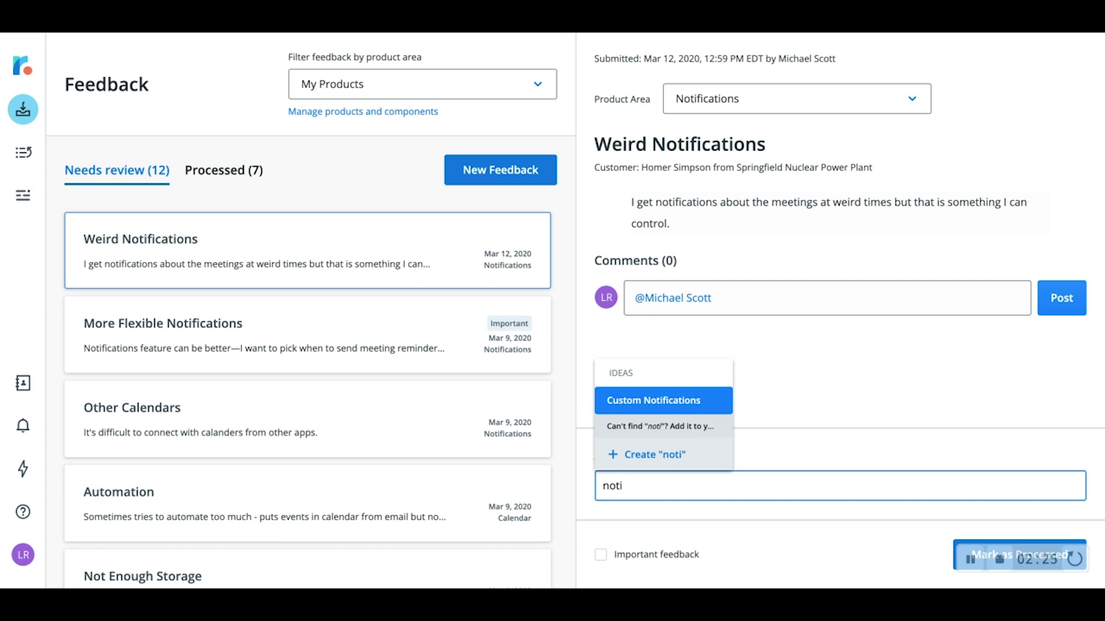
Create a new idea 'Configurable Notification' in the Calendar area with the Notifications component
left_click(646, 453)
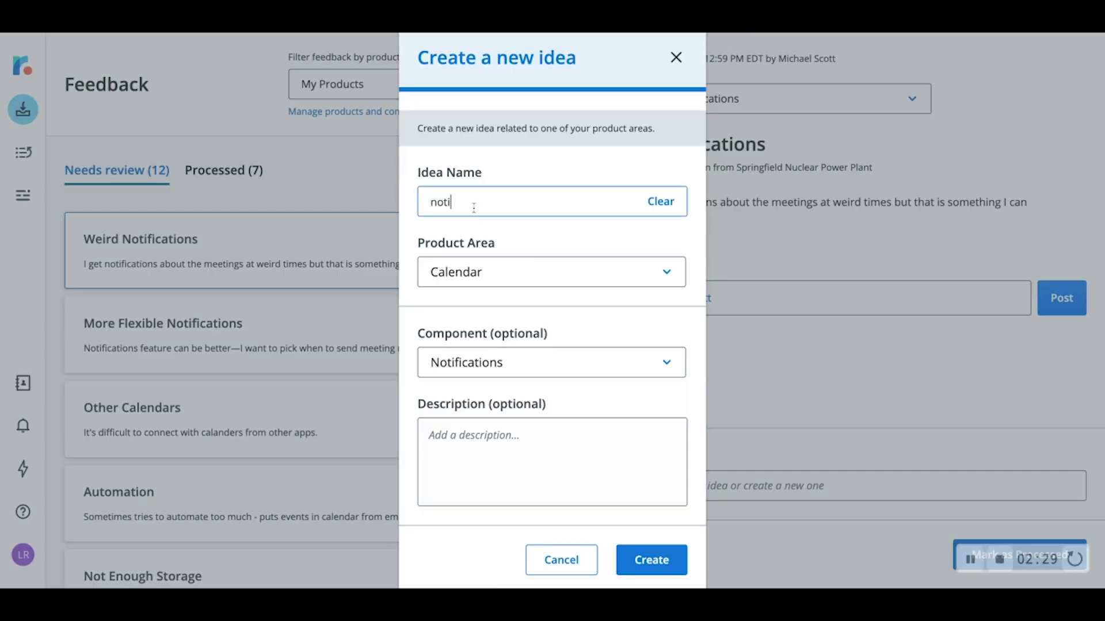
key("BackSpace")
key("BackSpace")
key("BackSpace")
type("Configurable Notification")
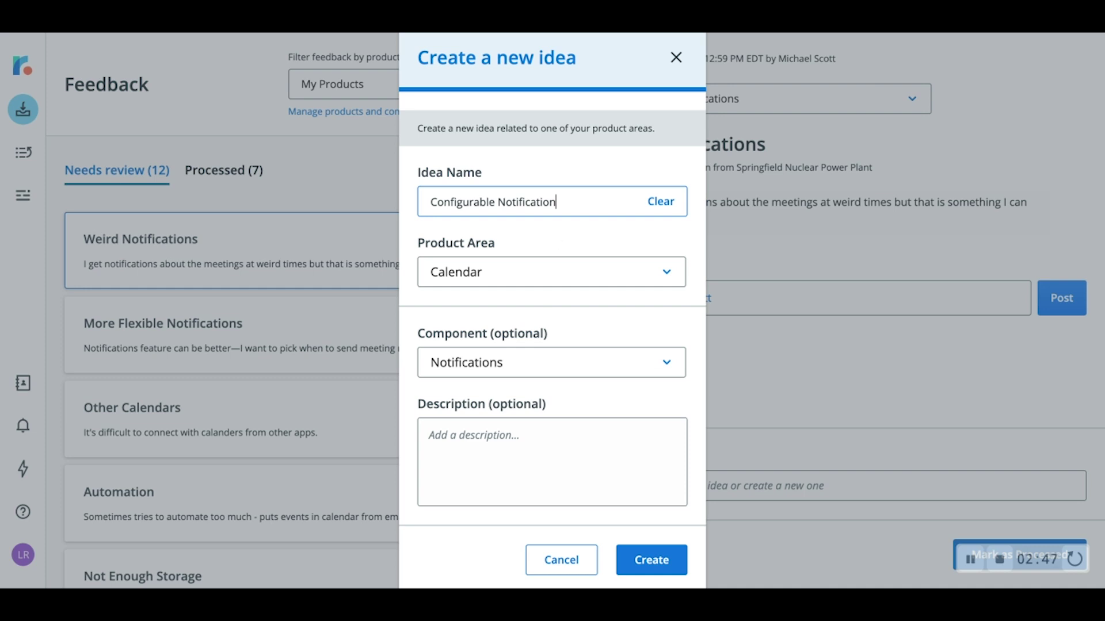
left_click(541, 271)
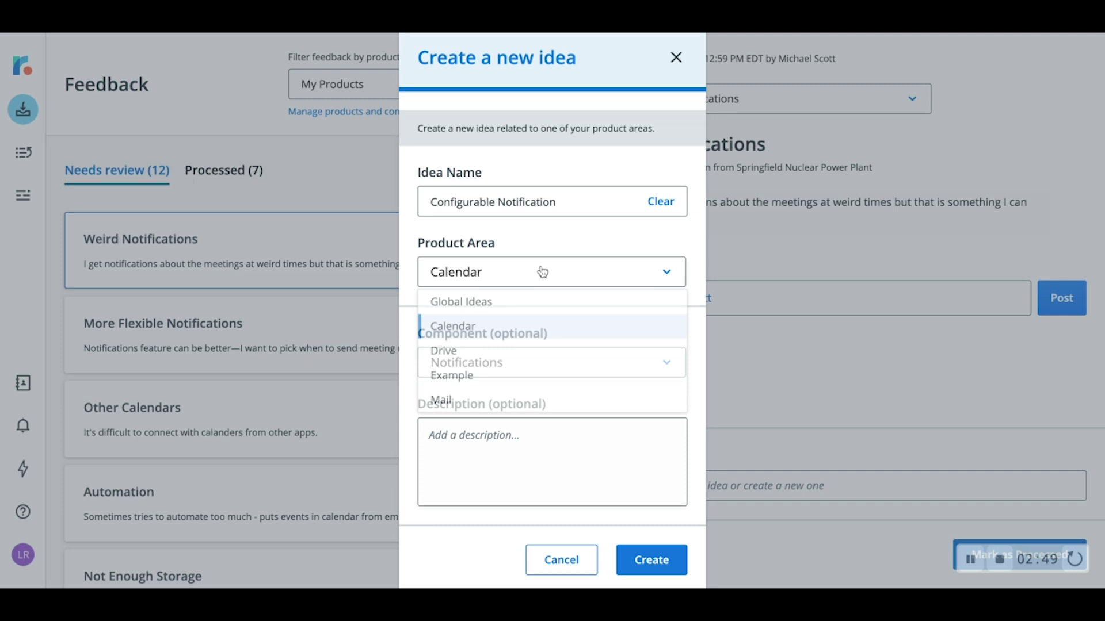
left_click(490, 330)
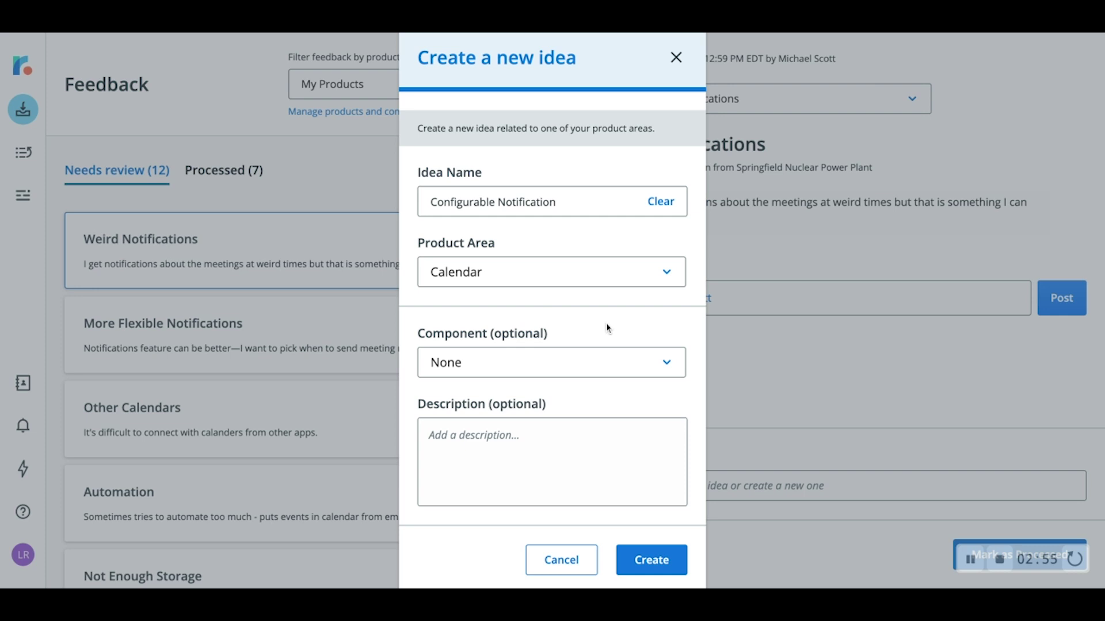
left_click(587, 362)
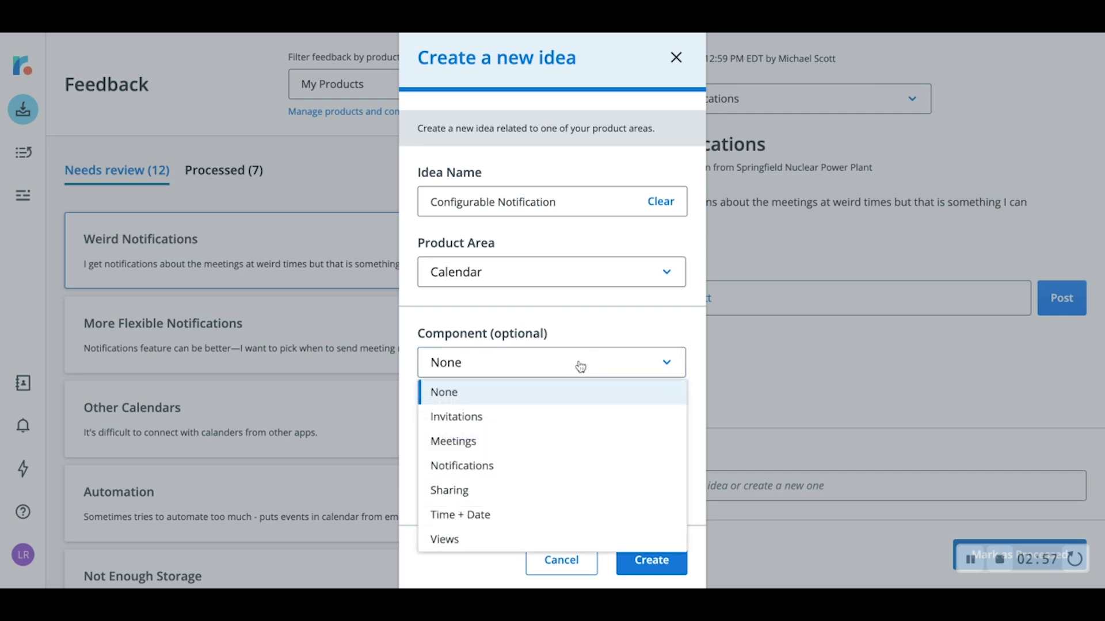
left_click(511, 469)
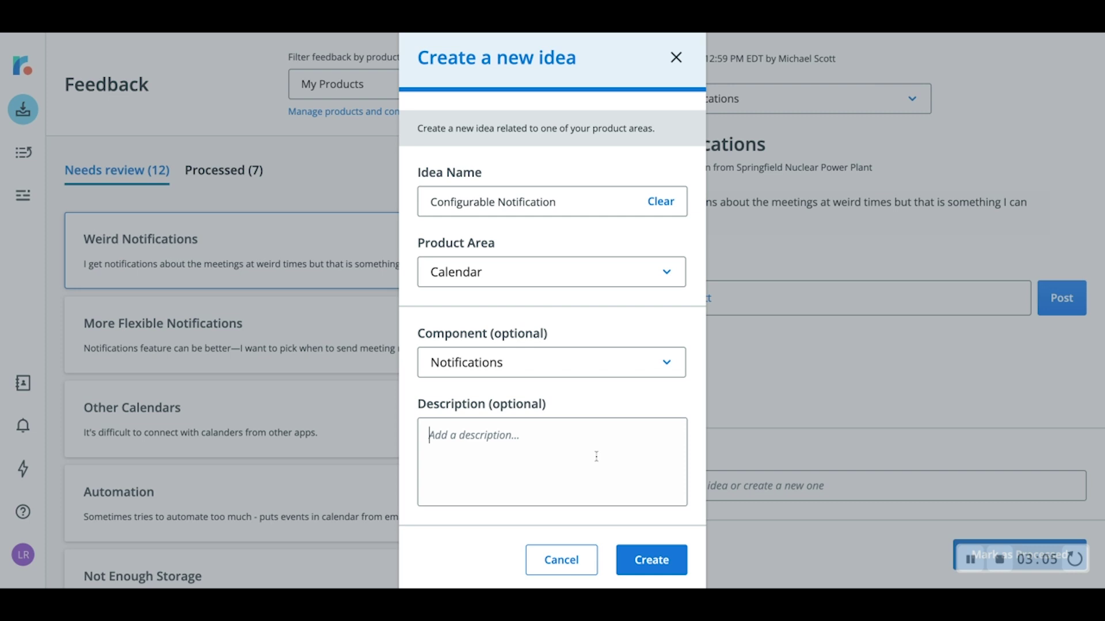
Give the idea description 'Example', create it, flag the feedback important, and mark it processed
type("Example")
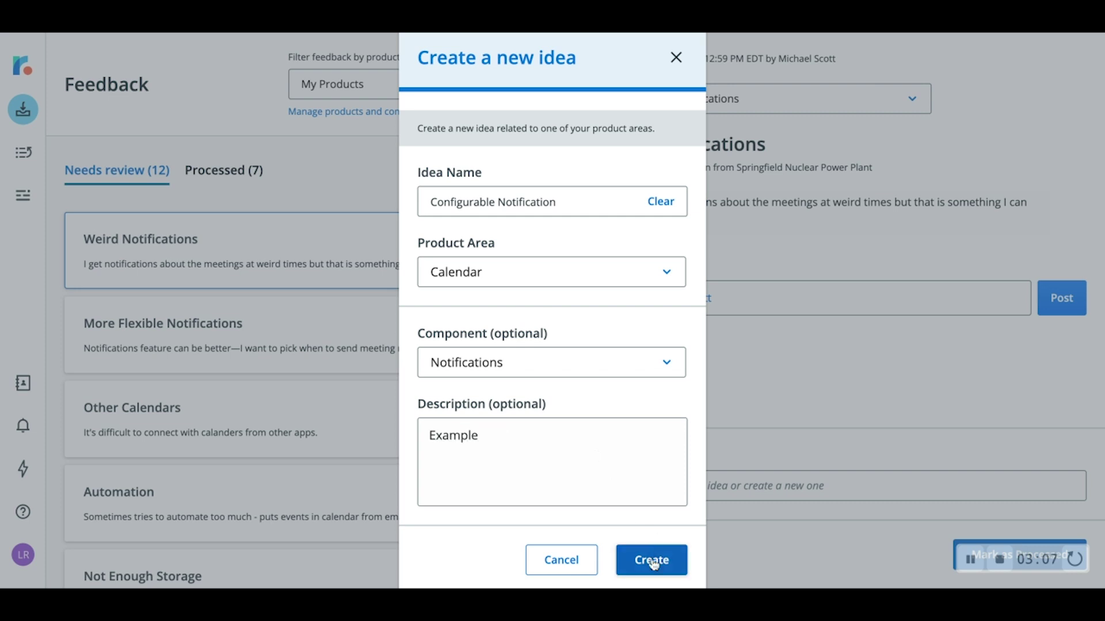
left_click(652, 561)
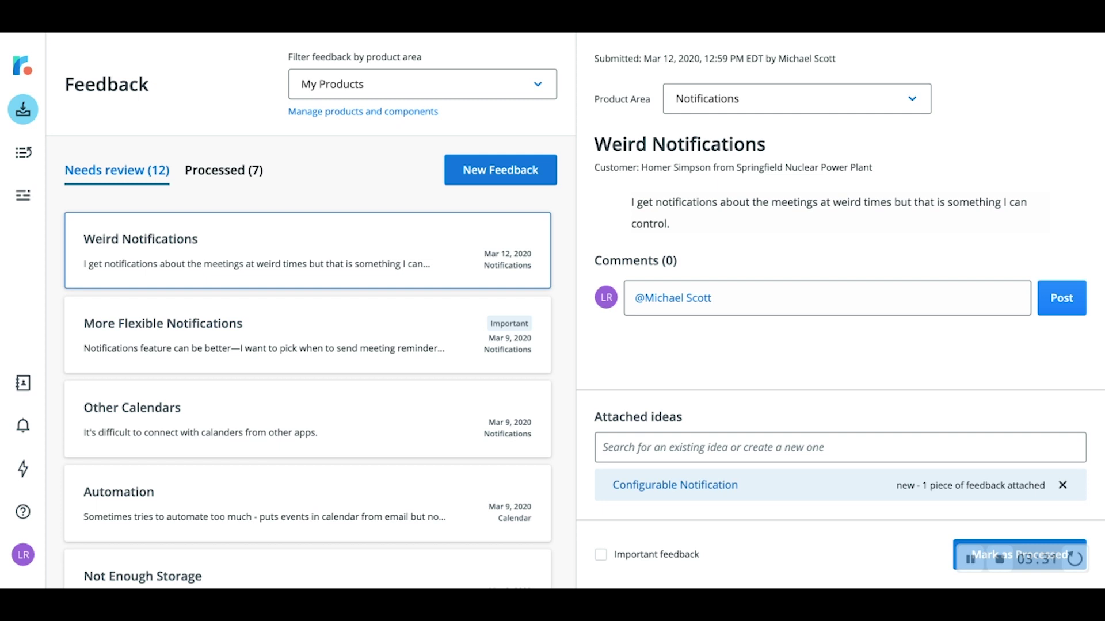
left_click(600, 555)
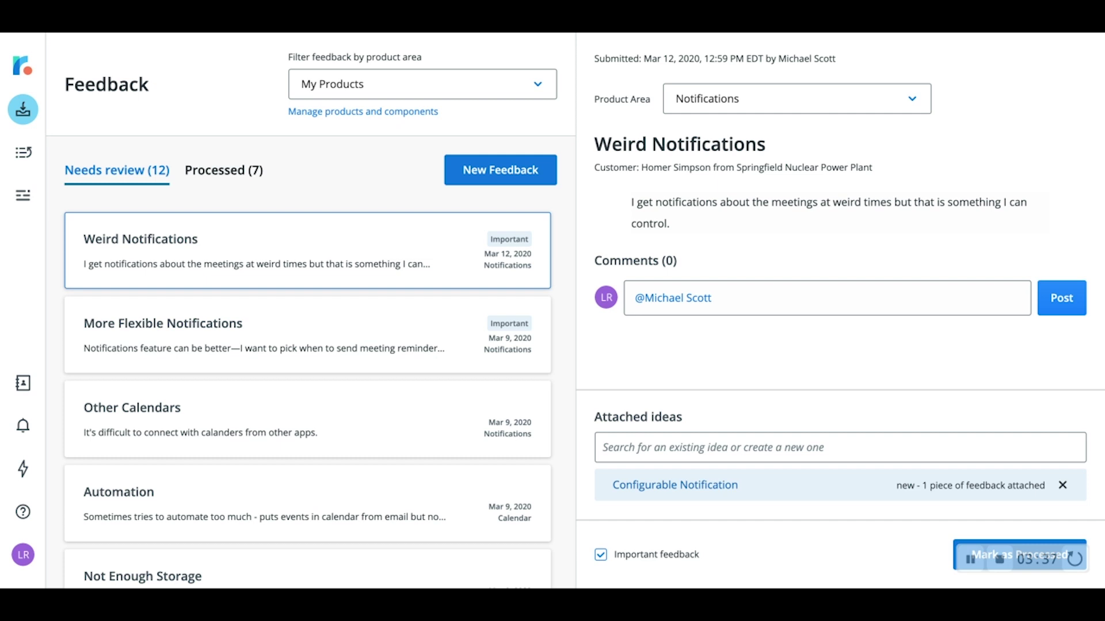
left_click(960, 548)
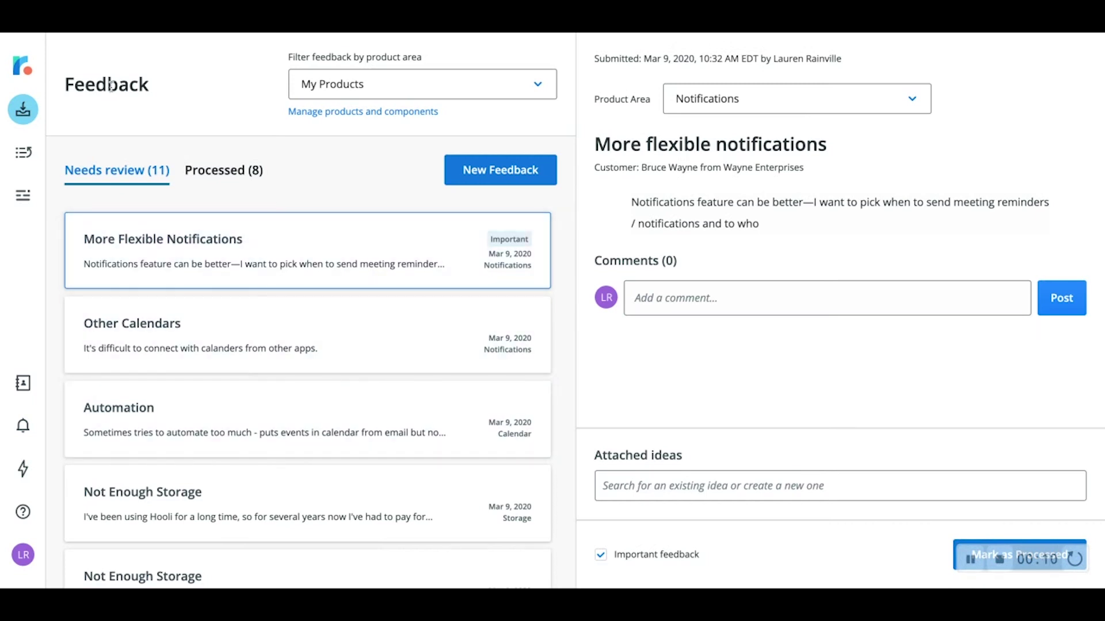
Add a Calendar idea 'Scheduling tool' with the Sharing component on the Idea Prioritization page
left_click(30, 161)
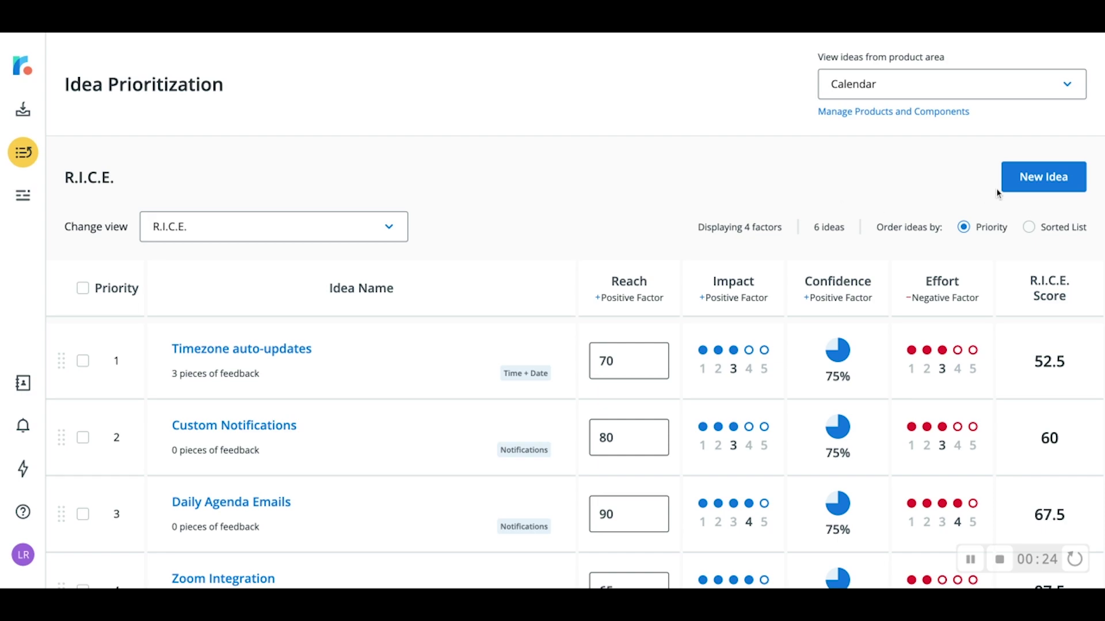
left_click(1039, 183)
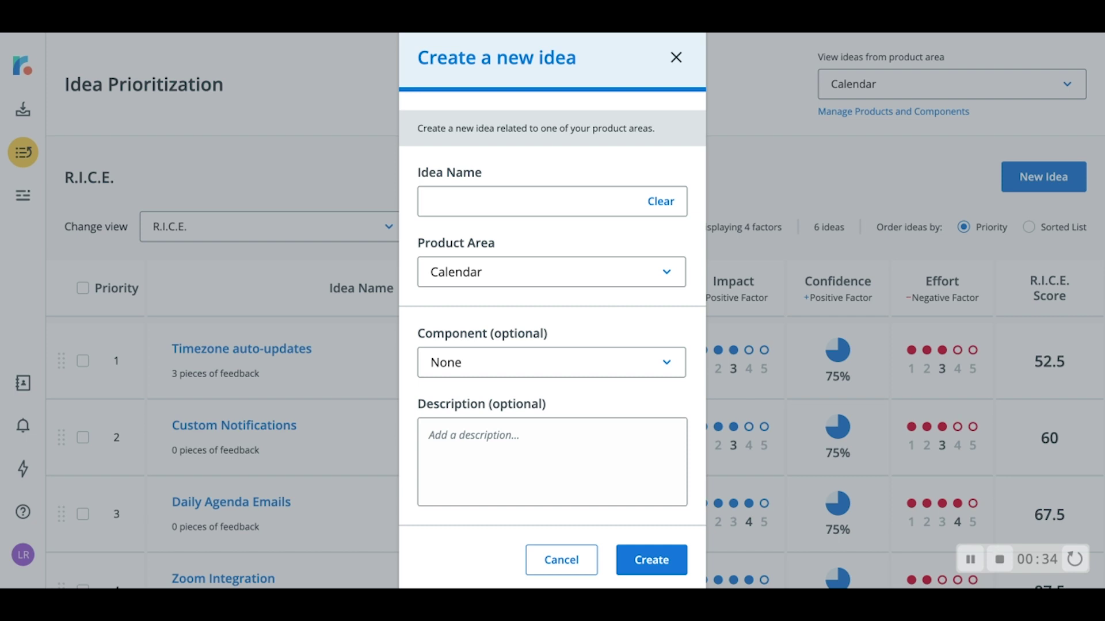
type("Scheduling tool")
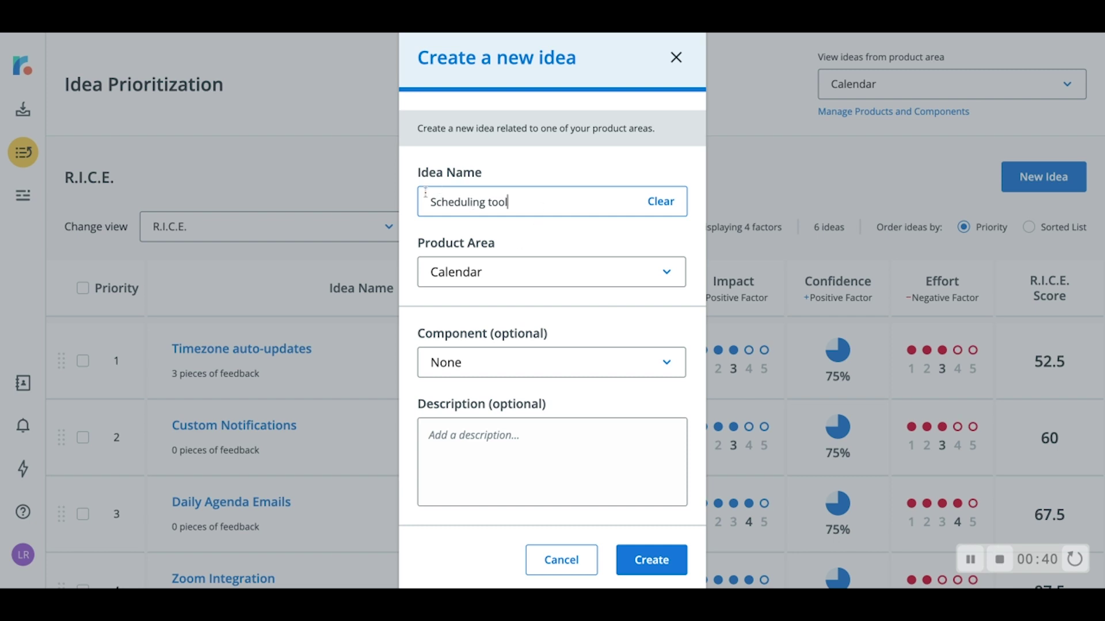
left_click(488, 366)
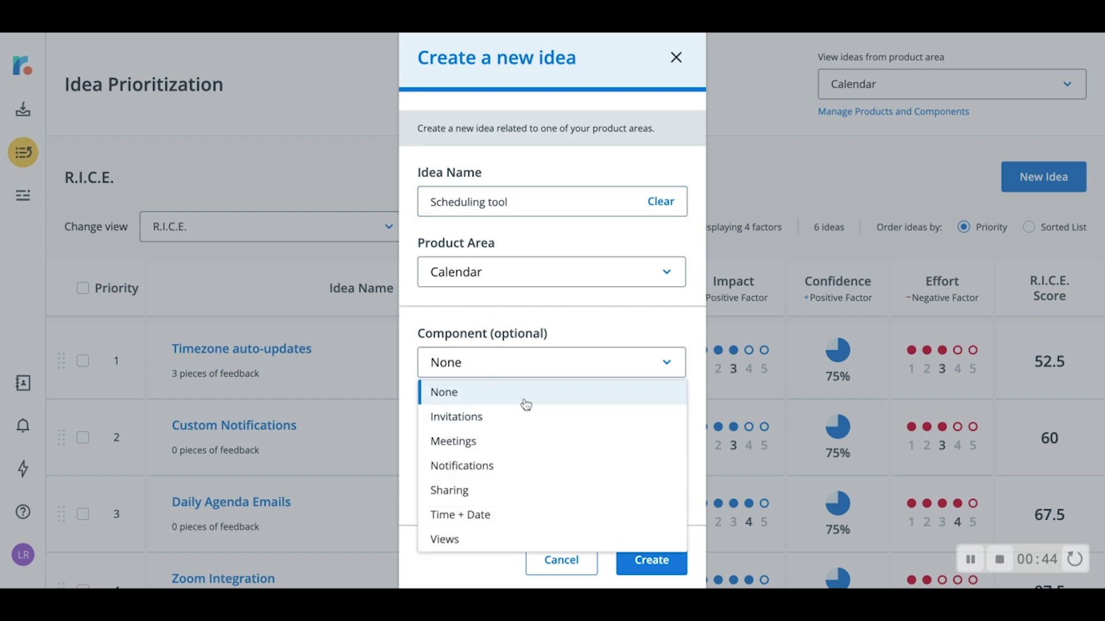
key("Escape")
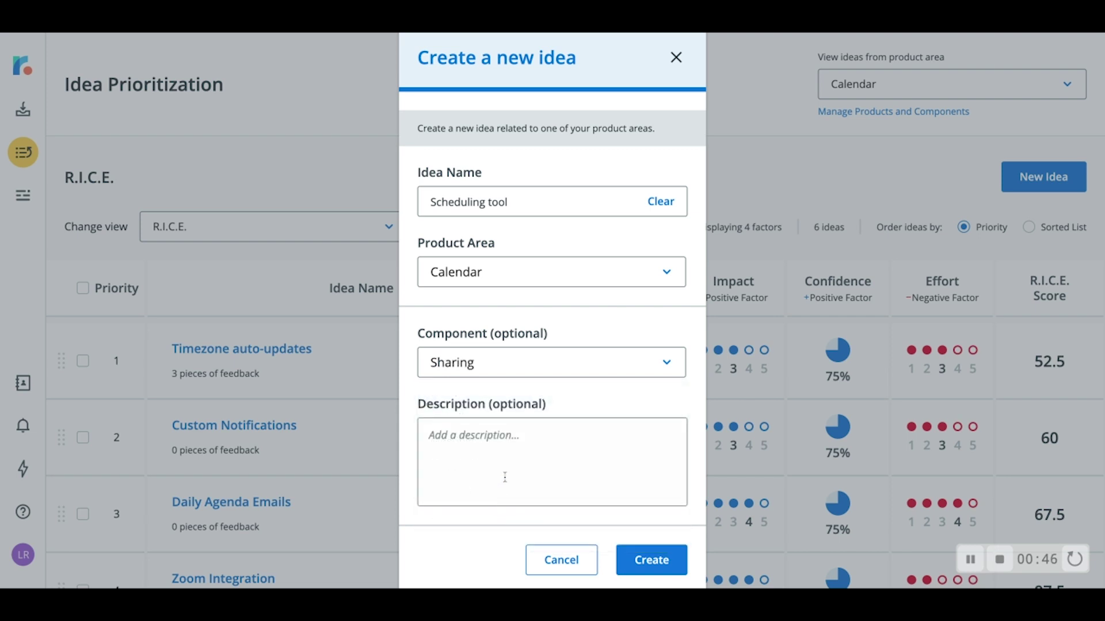
left_click(673, 566)
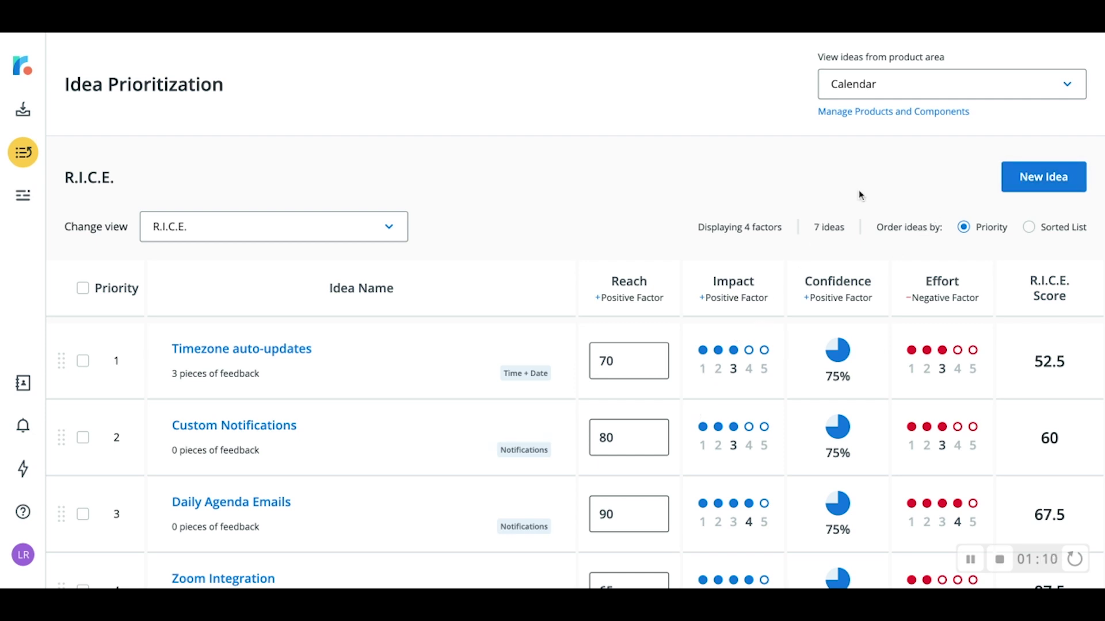
left_click(946, 95)
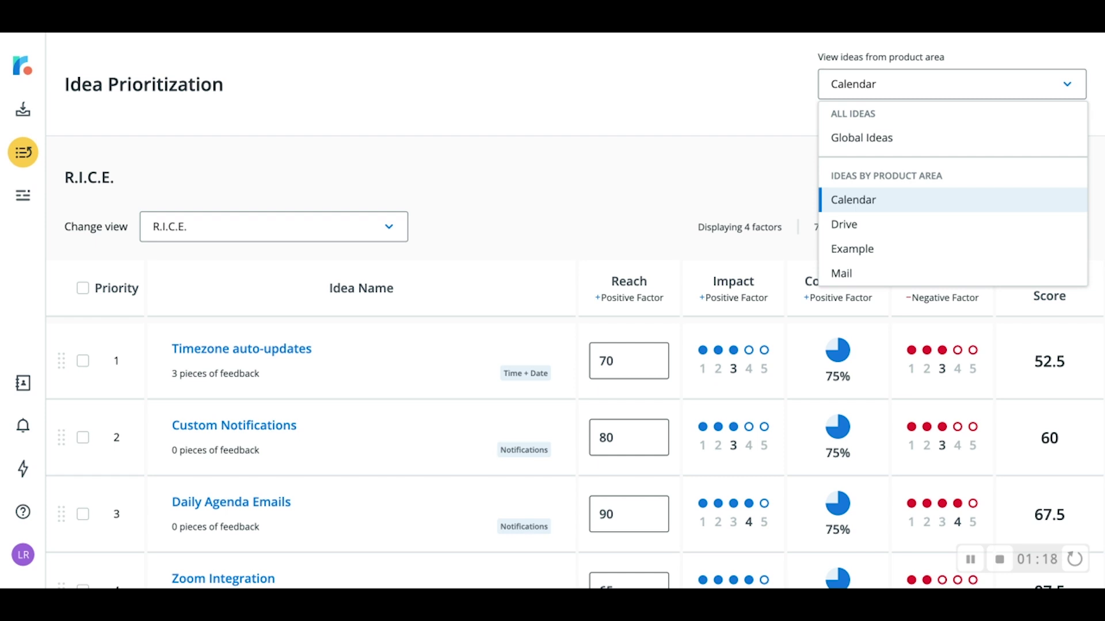
left_click(895, 146)
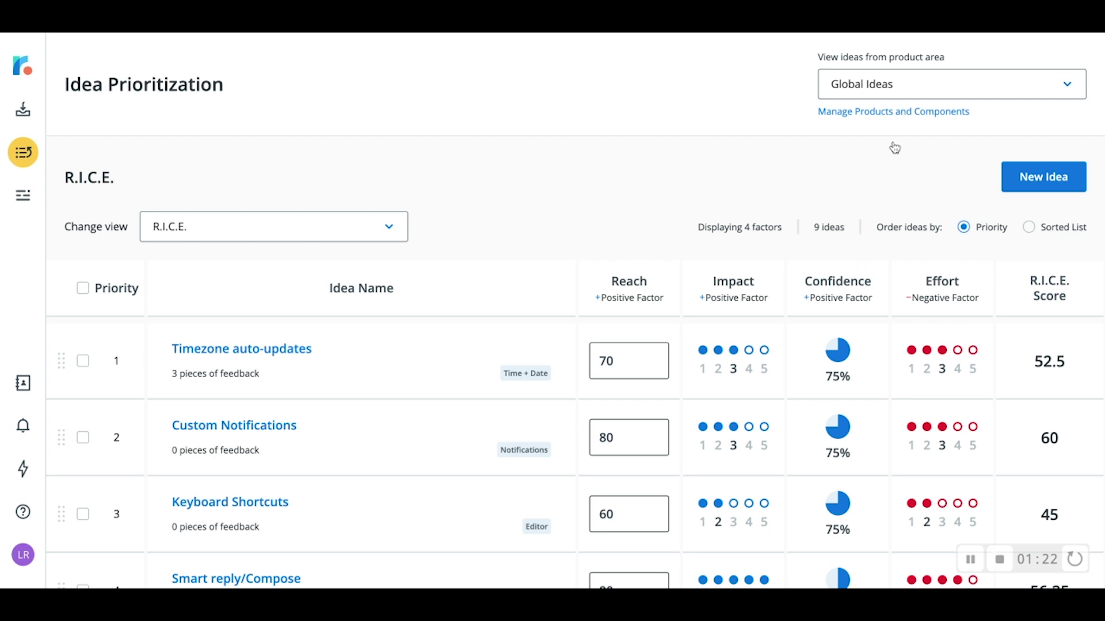
left_click(931, 86)
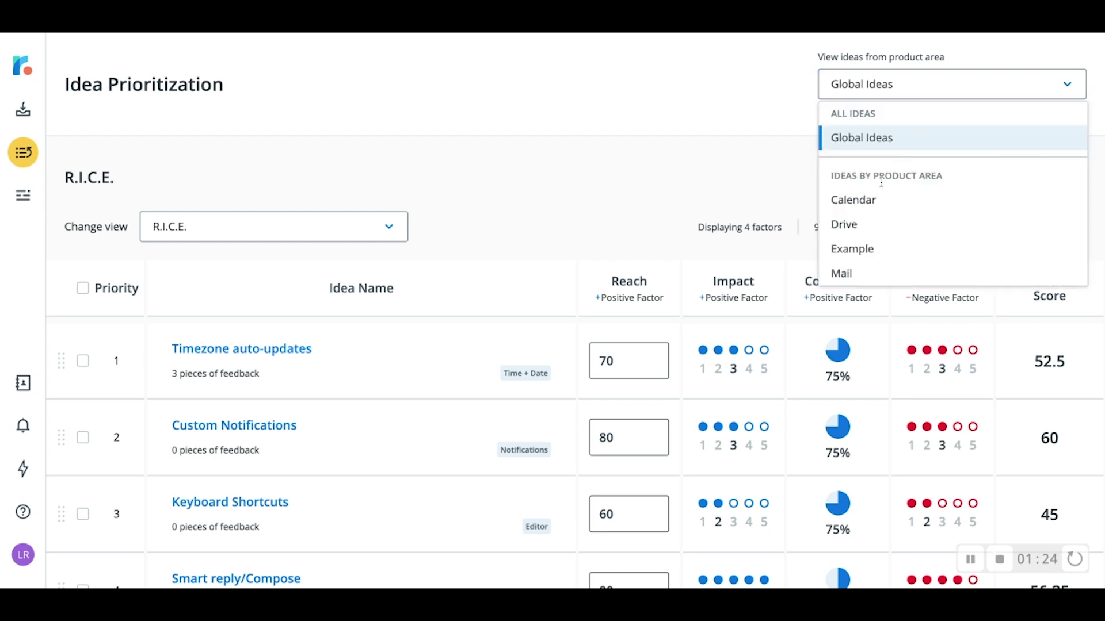
left_click(873, 200)
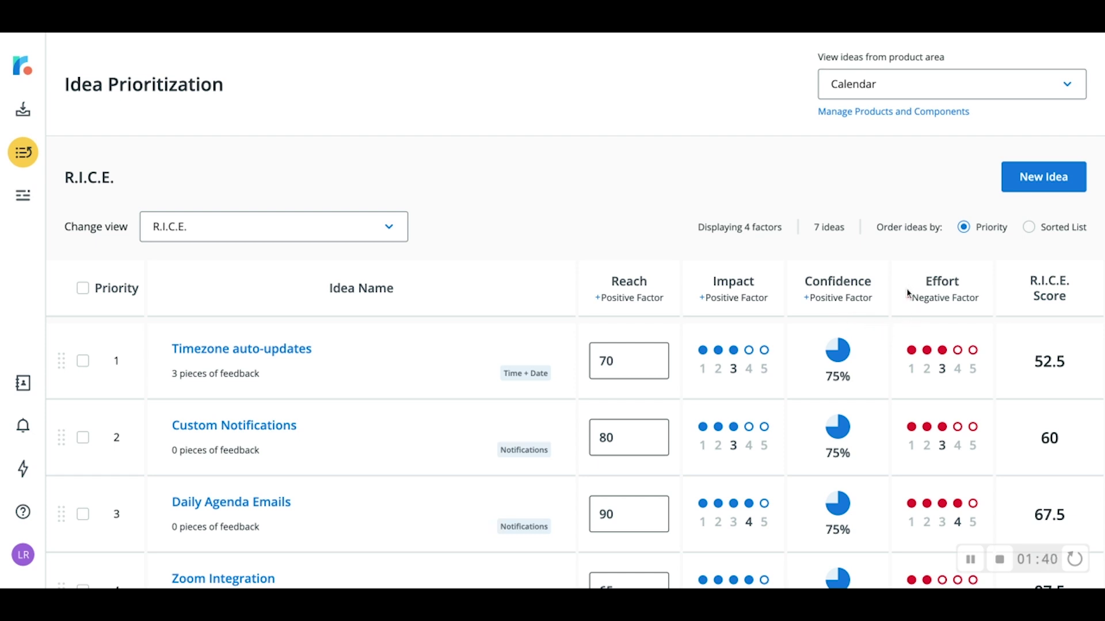
Switch the Calendar ideas to the Value vs Effort view and adjust Custom Notifications' Value rating
left_click(182, 233)
left_click(190, 279)
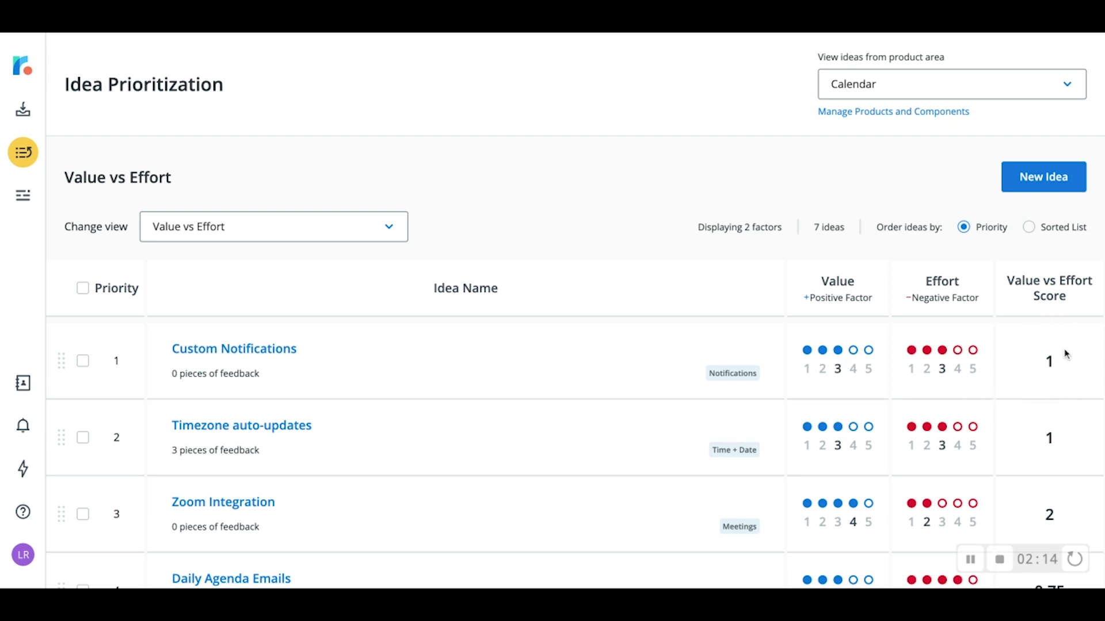
left_click(857, 359)
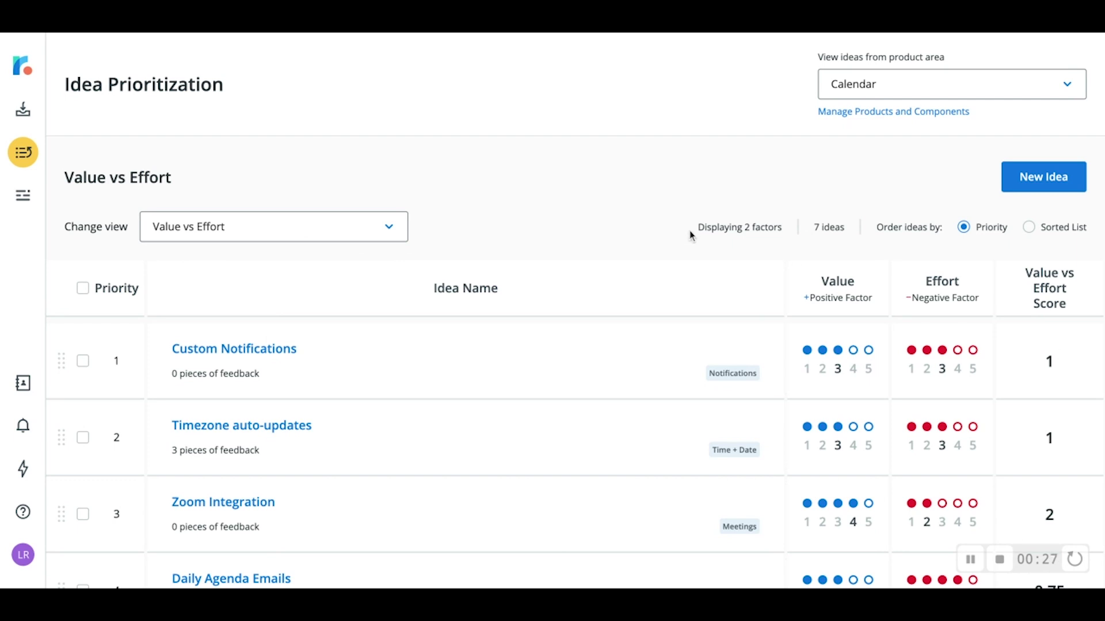
Create a custom prioritization view named 'Retention vs. Cost'
left_click(391, 229)
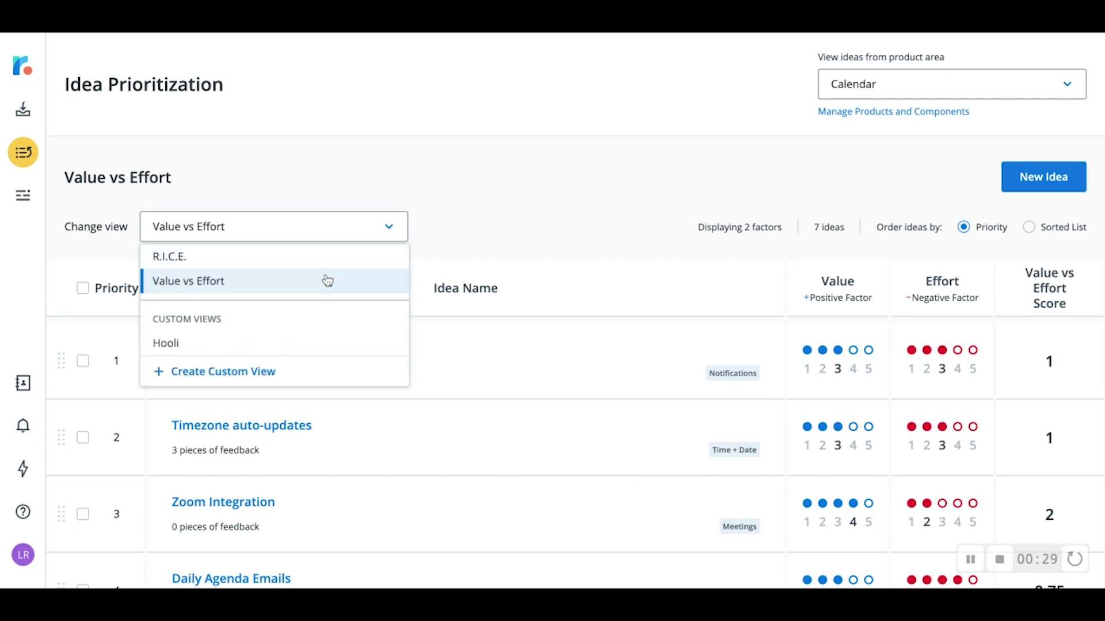
left_click(298, 375)
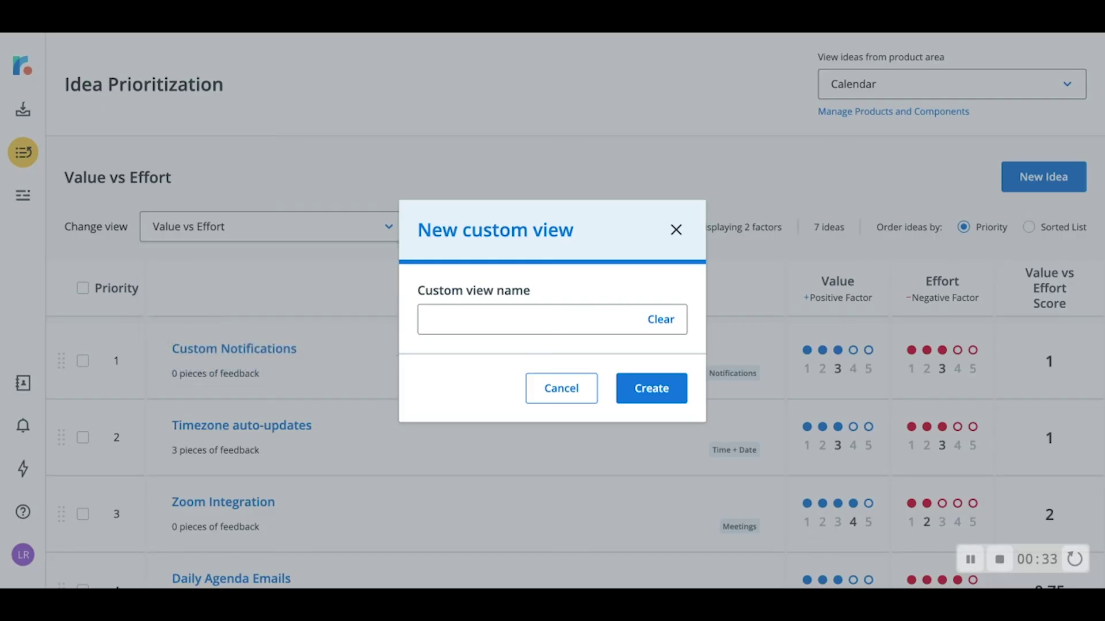
left_click(490, 327)
type("Retention v")
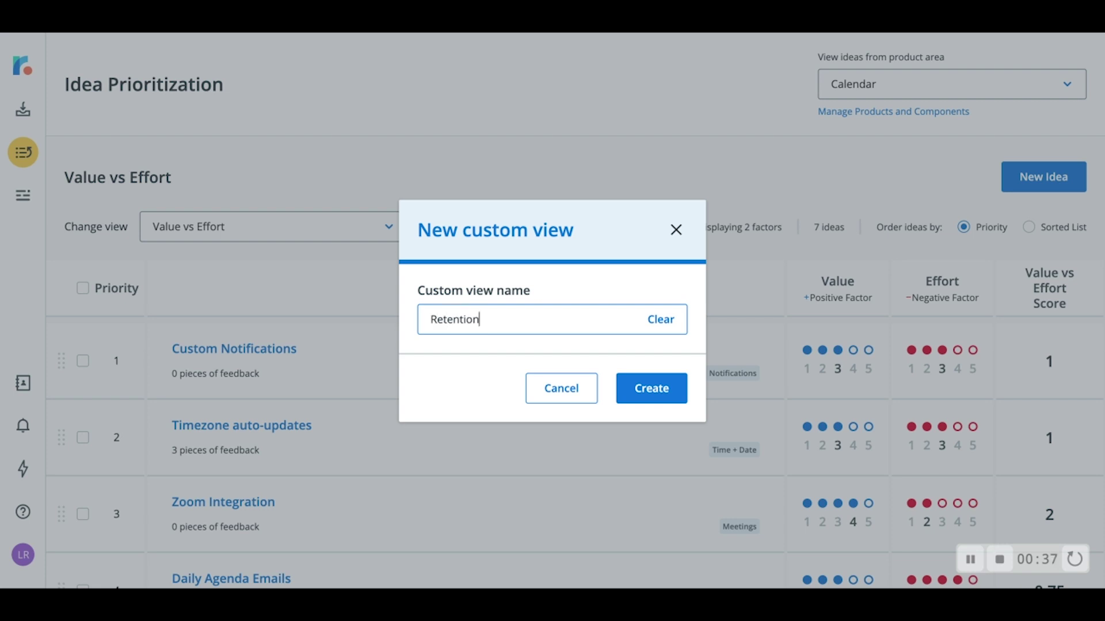
type("s. Cost")
left_click(674, 395)
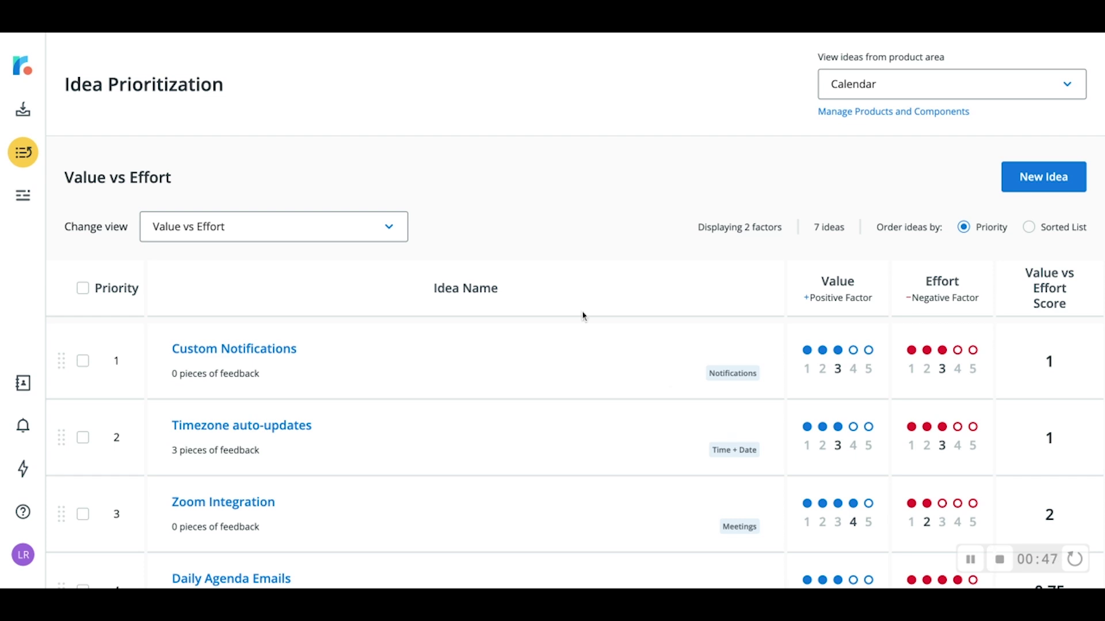
left_click(385, 227)
Switch to the Retention vs. Cost view and enable the negative 5-point Cost factor
left_click(253, 371)
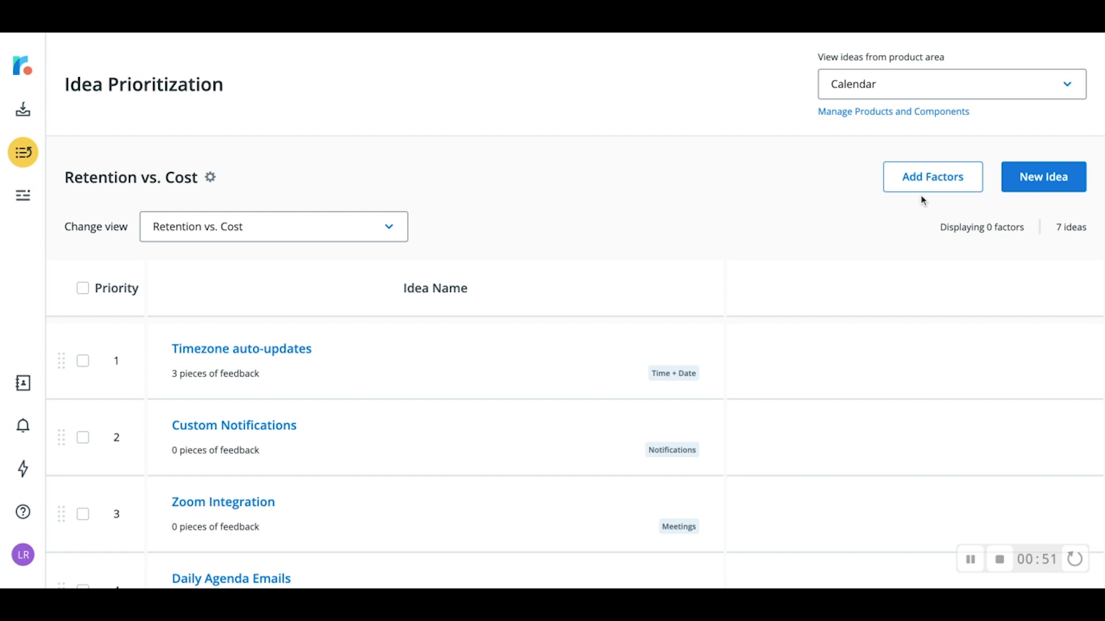
left_click(938, 182)
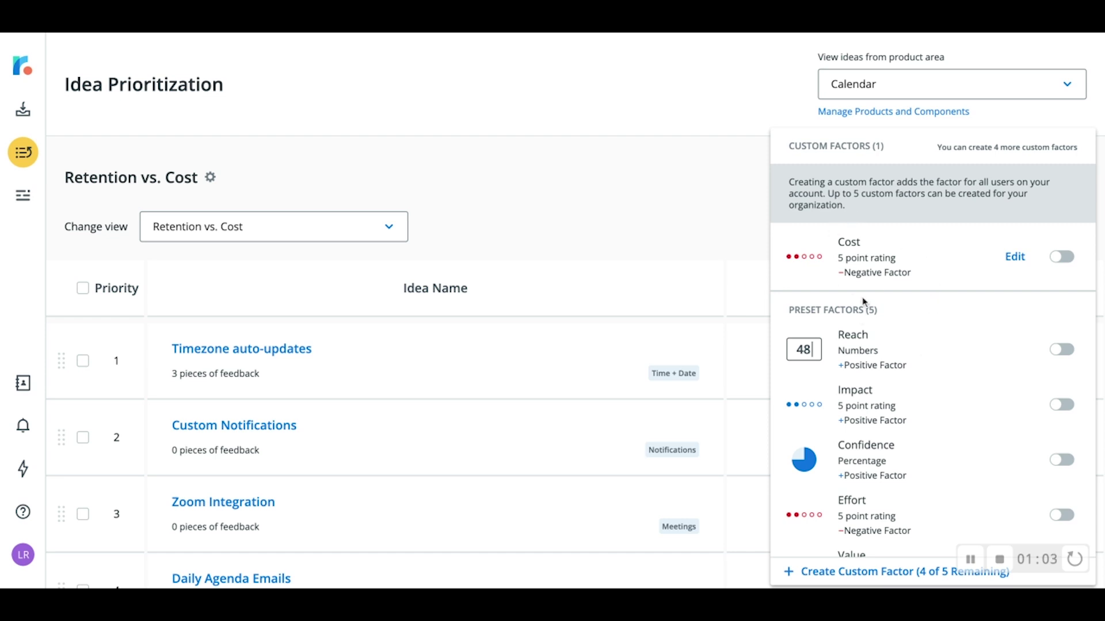
left_click(1062, 257)
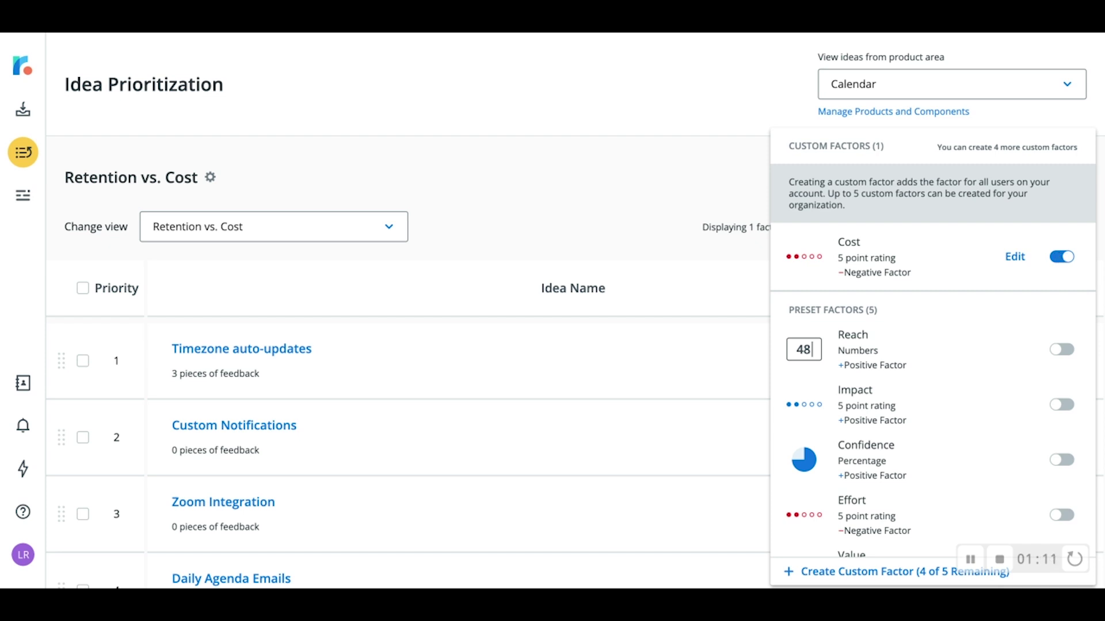
scroll(974, 365, "down", 1)
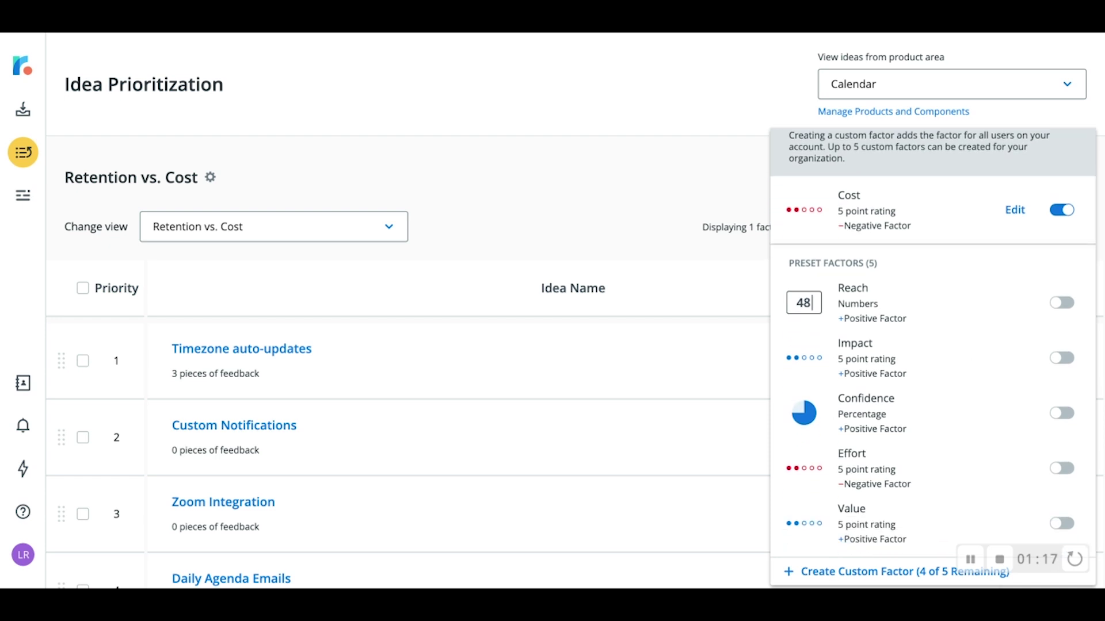
Create a custom factor named 'Retention' as a positive 5-point rating factor
left_click(873, 576)
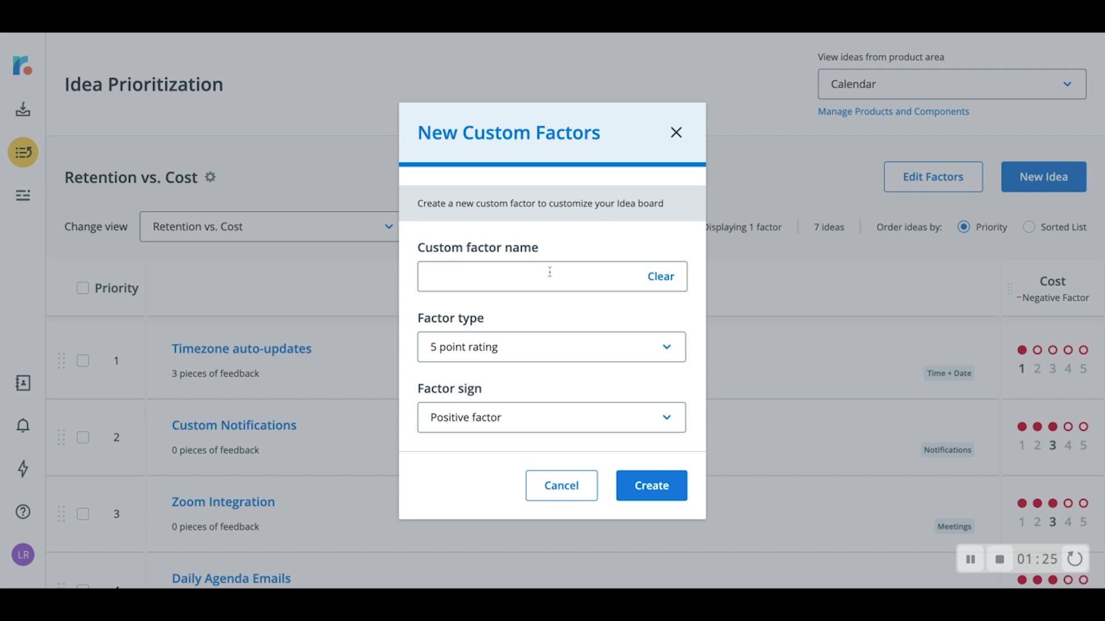
type("Retention")
left_click(594, 357)
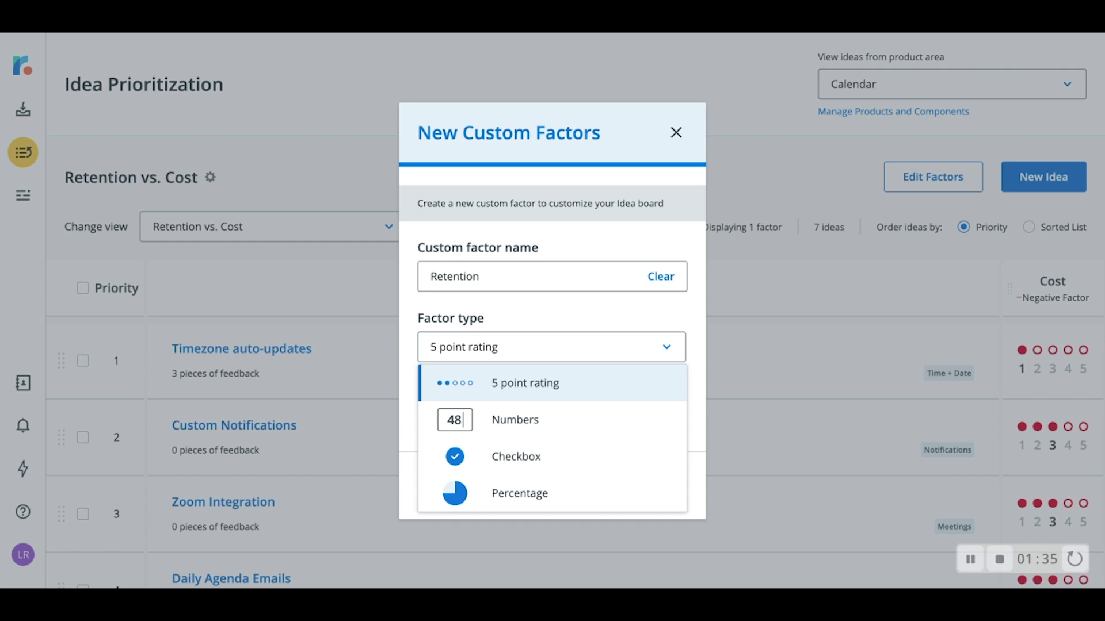
left_click(545, 383)
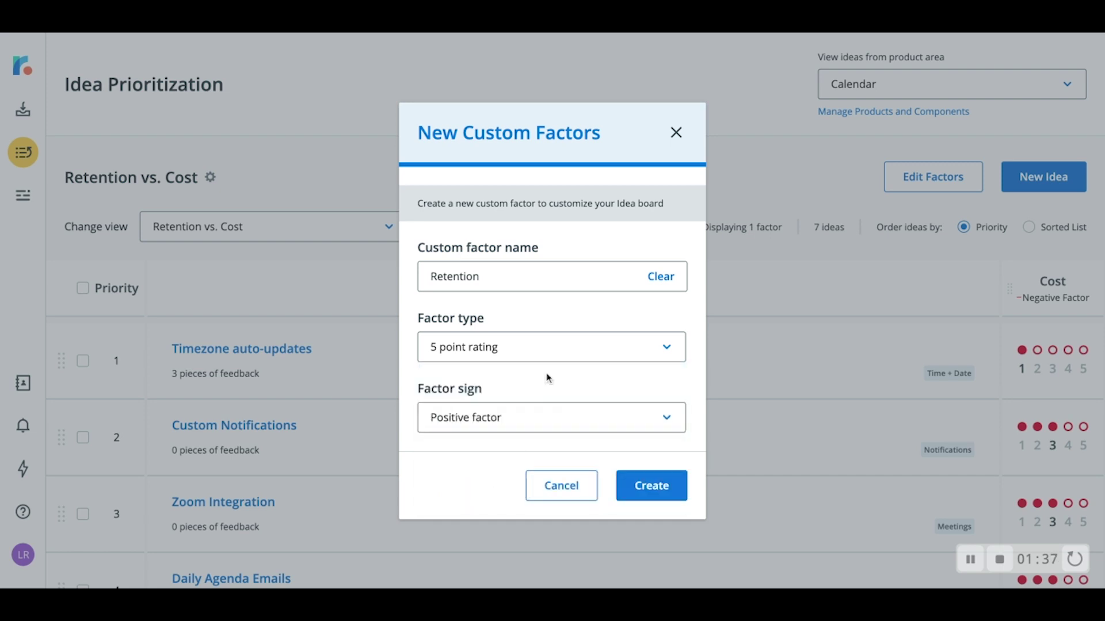
left_click(533, 419)
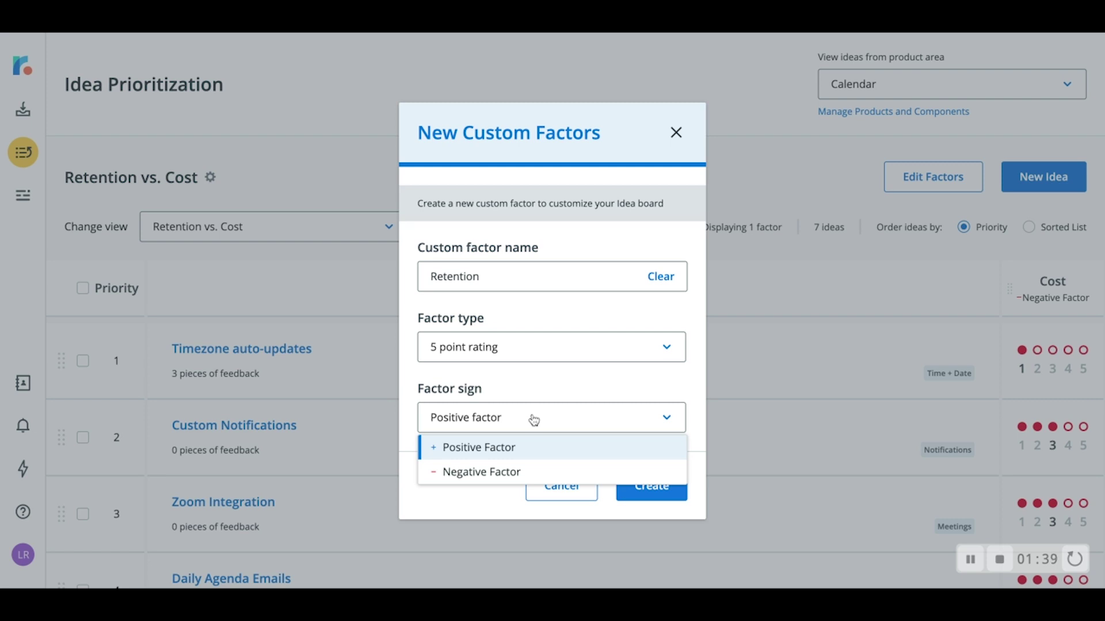
left_click(525, 447)
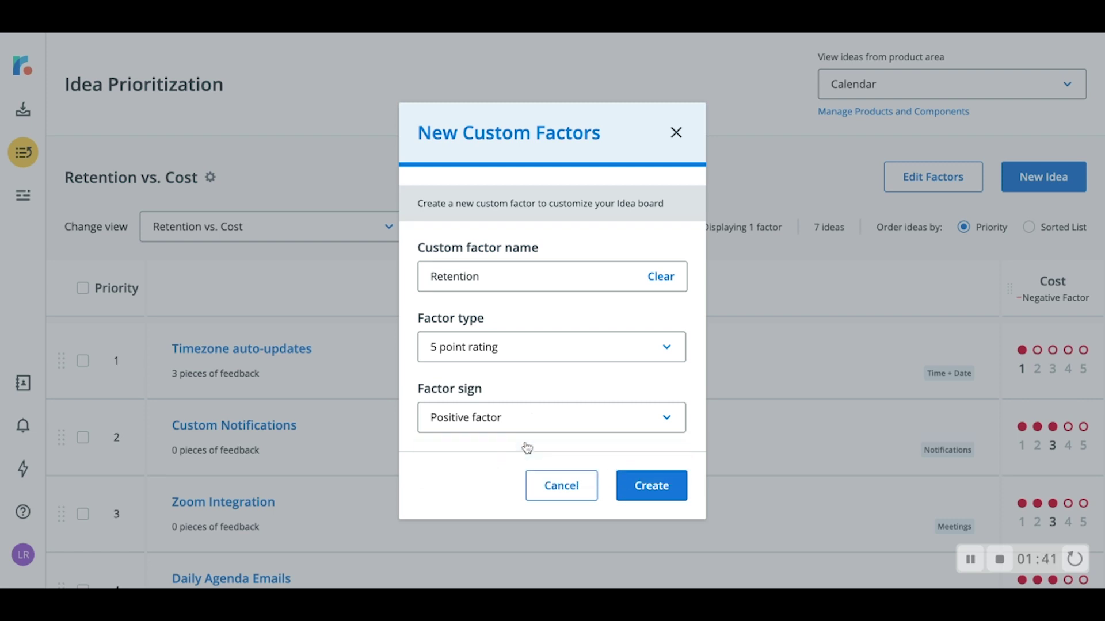
left_click(666, 492)
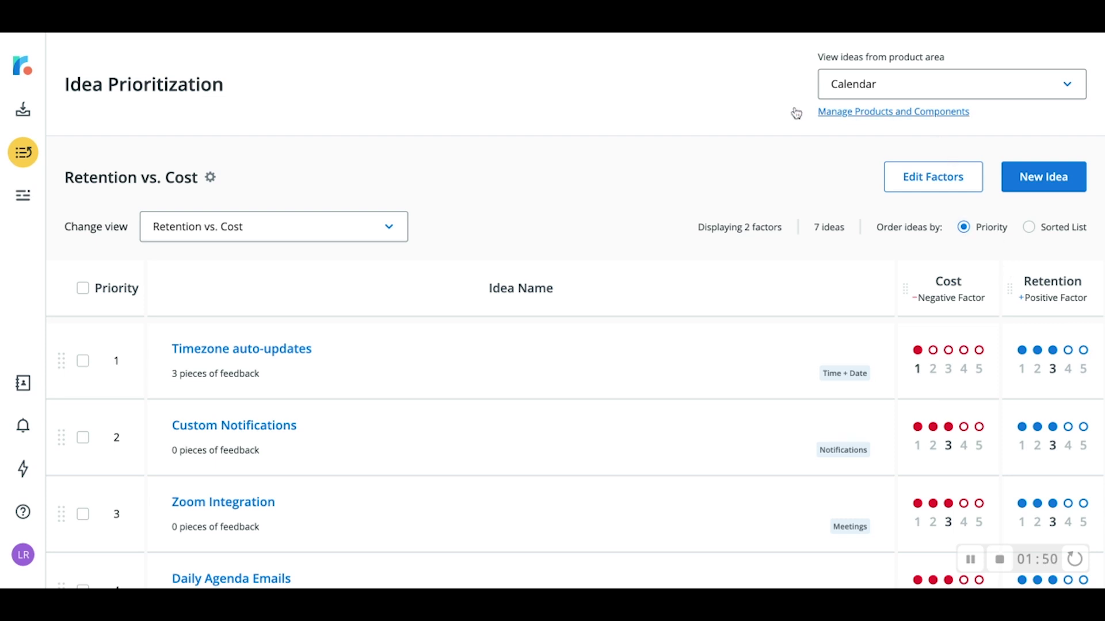
Switch the board to the R.I.C.E. view and rank Custom Notifications above Timezone auto-updates
left_click(396, 233)
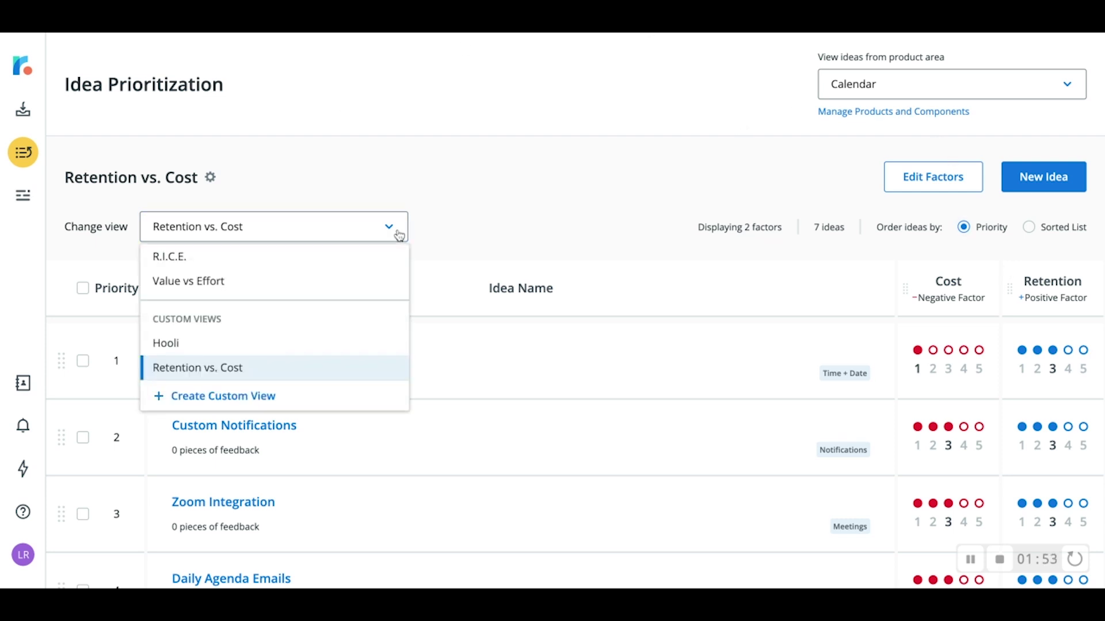
left_click(279, 259)
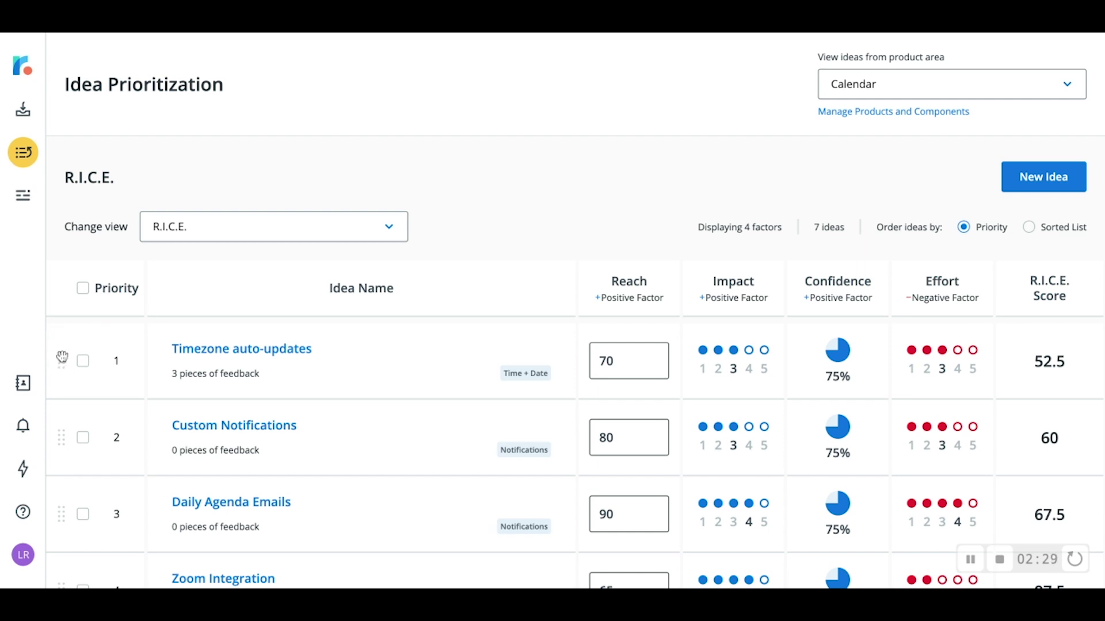
left_click_drag(61, 358, 61, 435)
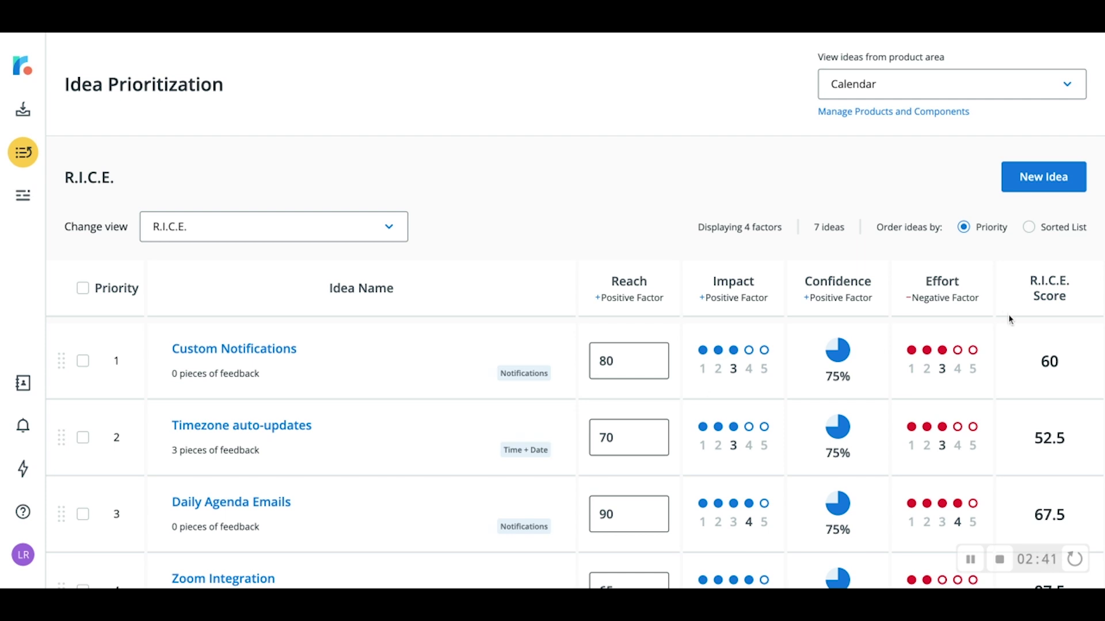
Switch the board to a Sorted List ordered by R.I.C.E. score
left_click(1028, 227)
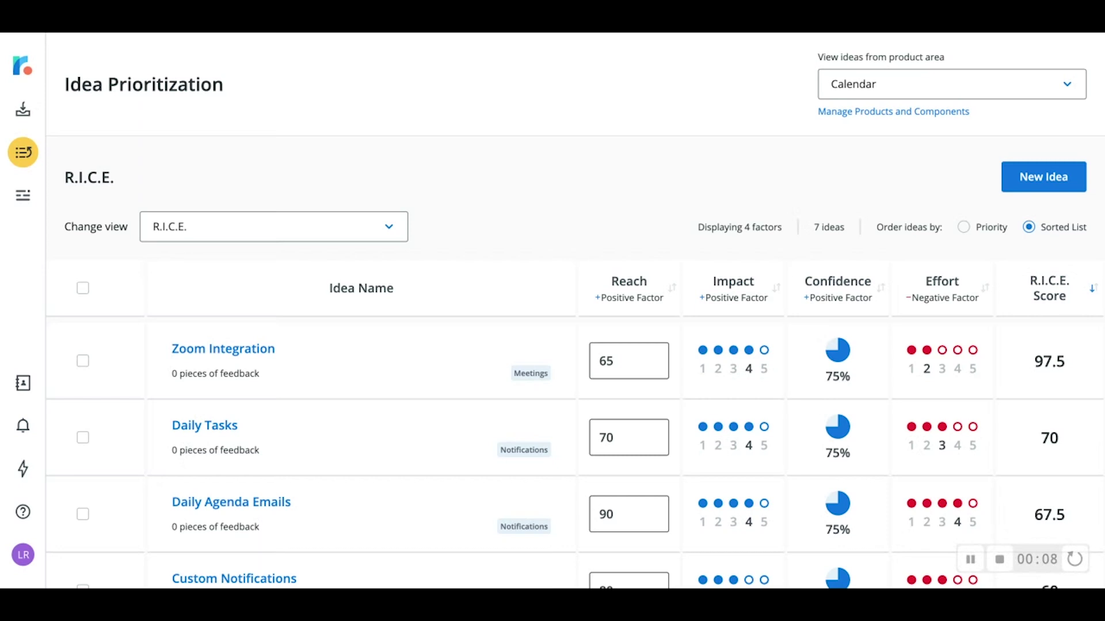
scroll(410, 402, "down", 3)
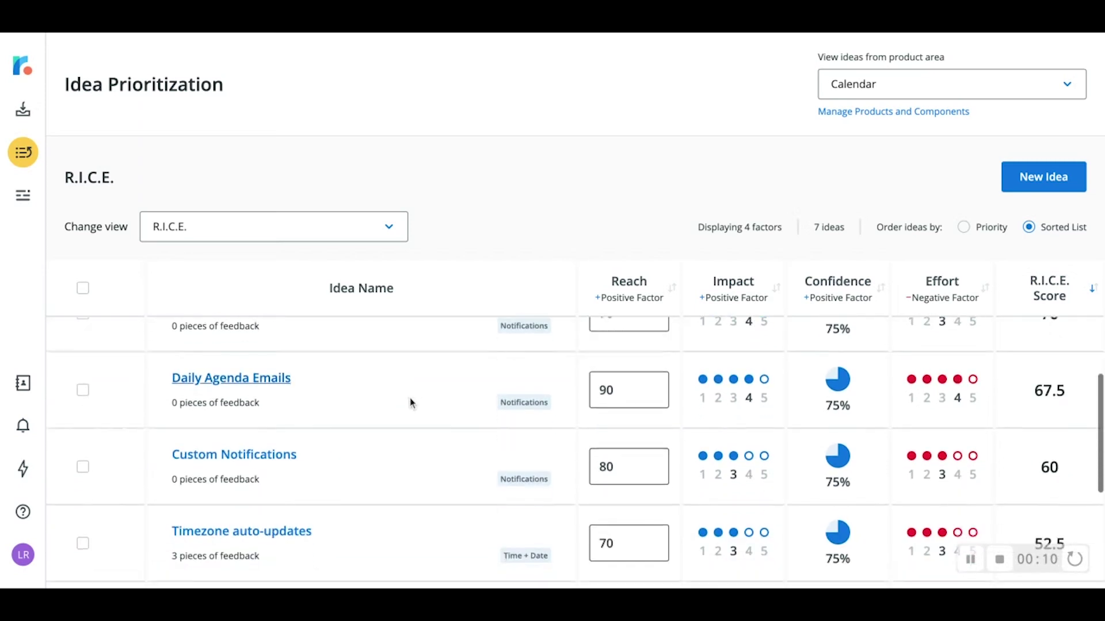
Link Timezone auto-updates to the Automated Timezone Updates item on Hooli General Settings Roadmap
left_click(303, 464)
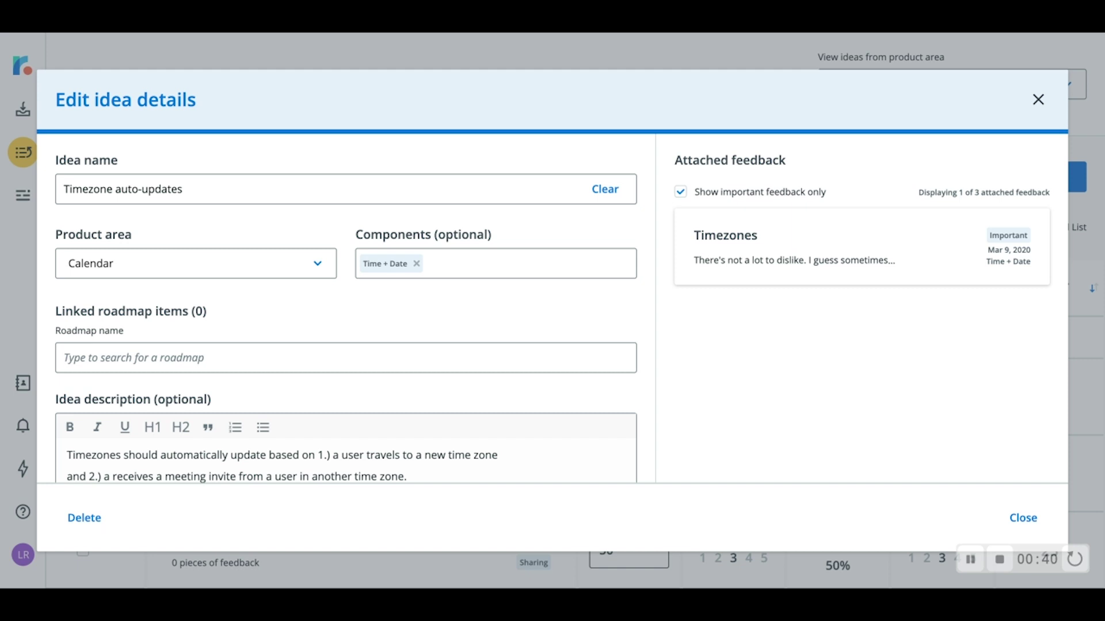
left_click(341, 352)
type("hooli")
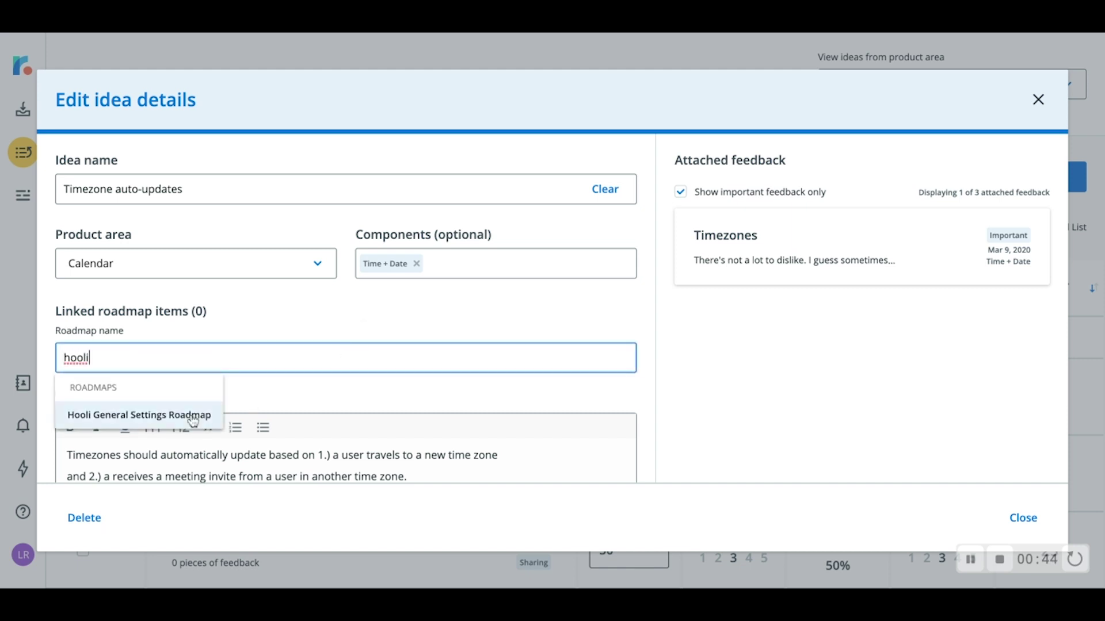
left_click(192, 422)
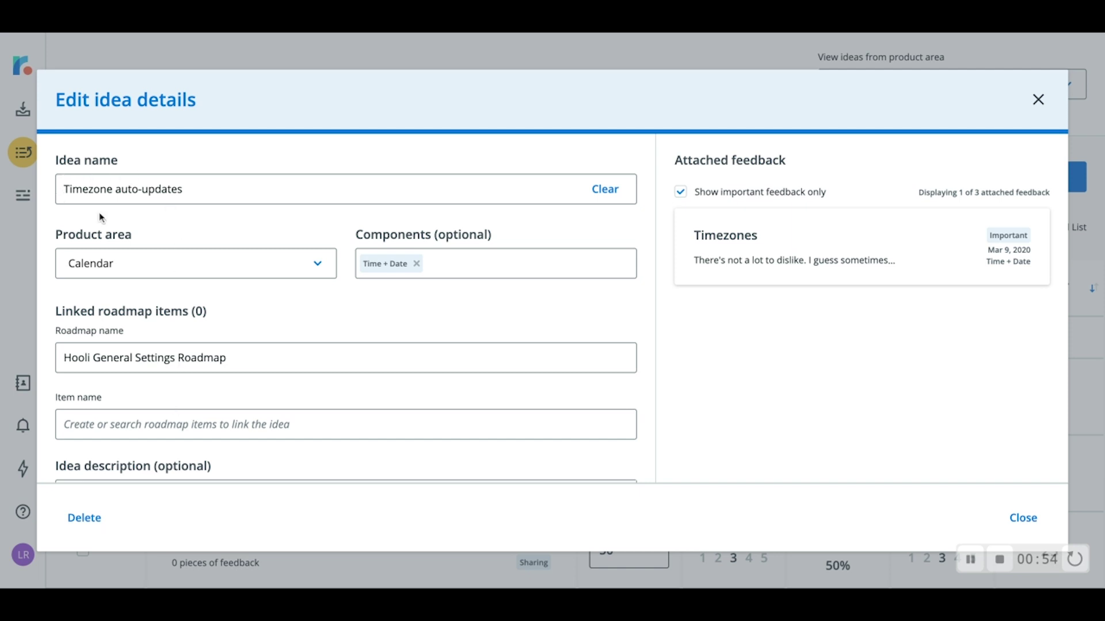
left_click(95, 425)
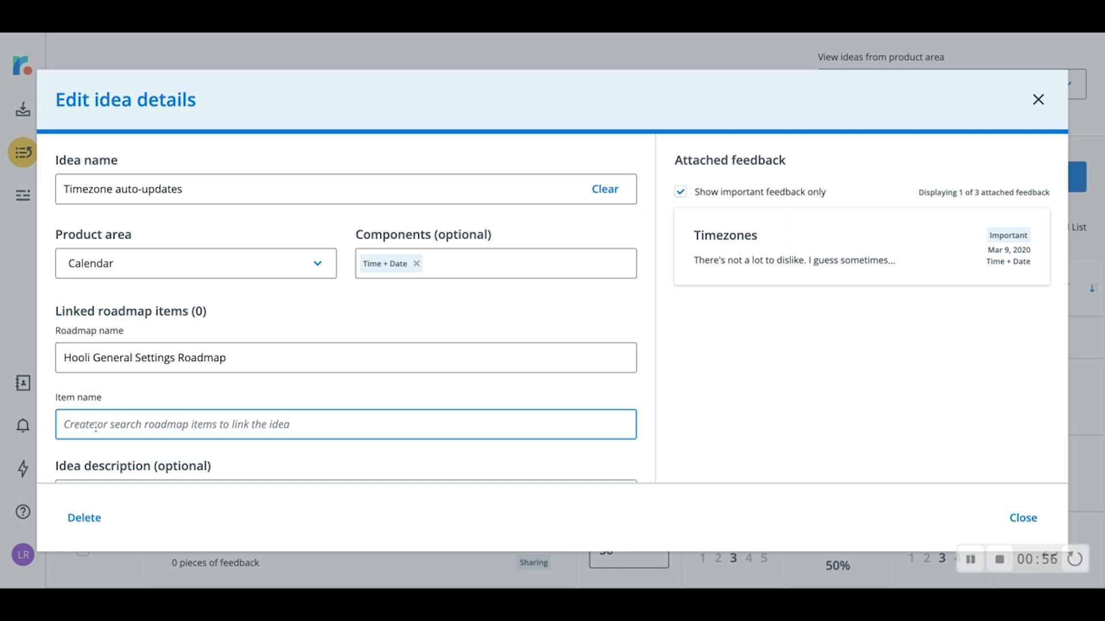
type("timezone")
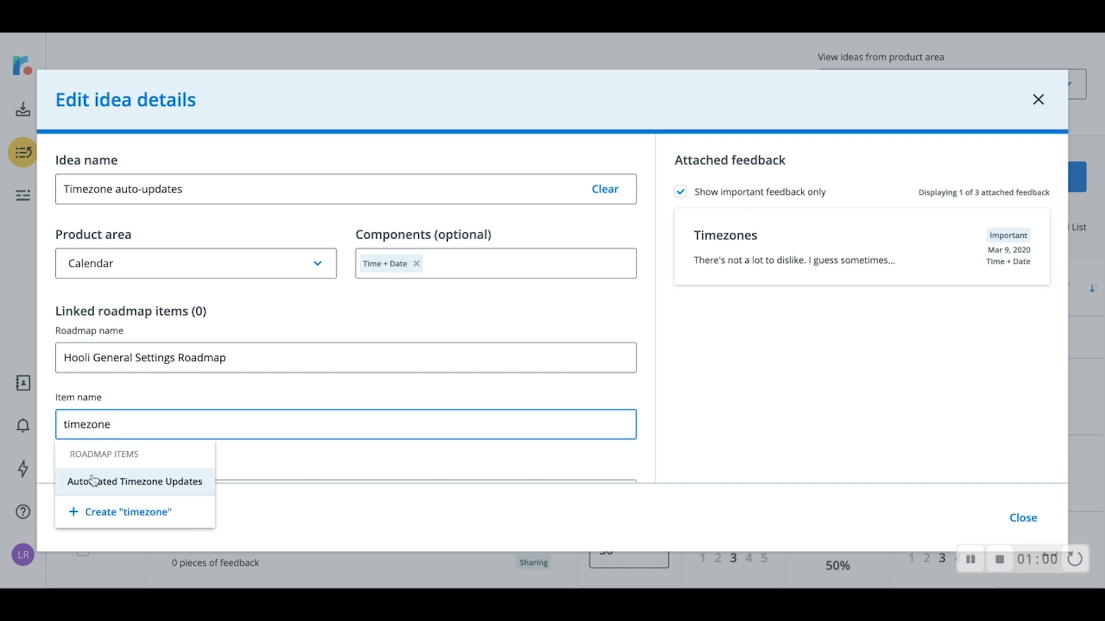
left_click(128, 487)
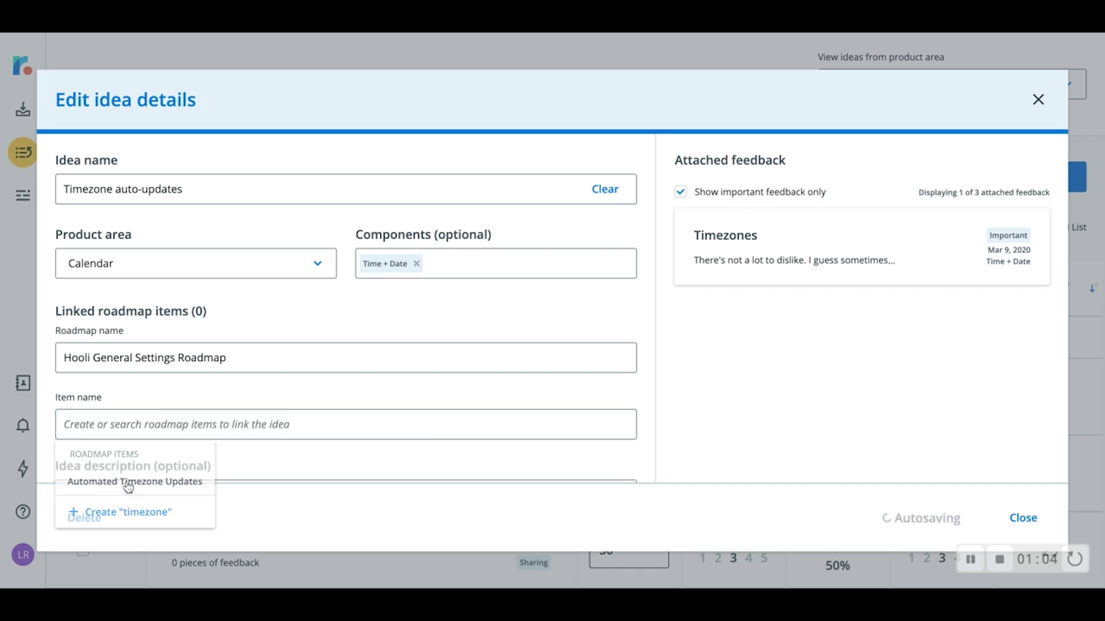
scroll(181, 398, "down", 2)
scroll(182, 401, "down", 2)
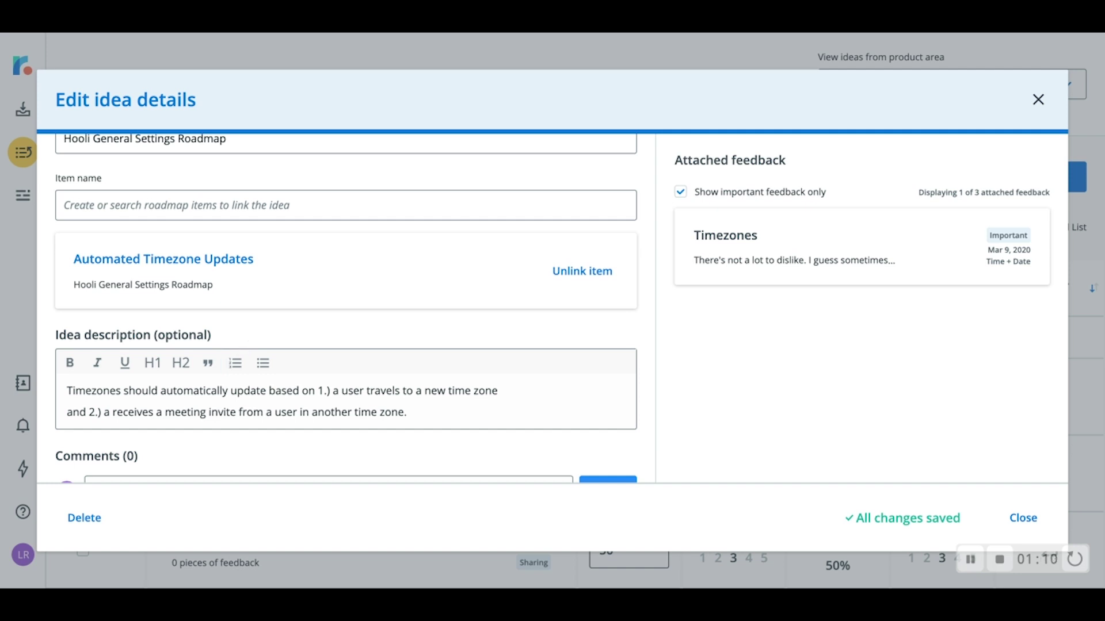
scroll(286, 363, "down", 1)
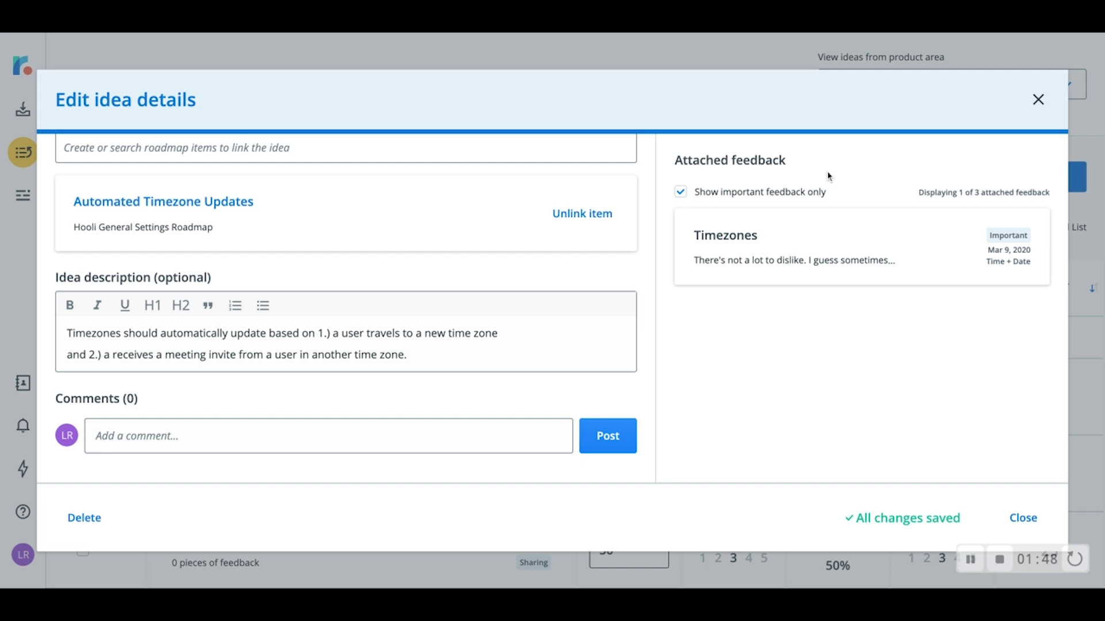
Turn off 'Show important feedback only', then go to the Customers list
left_click(681, 193)
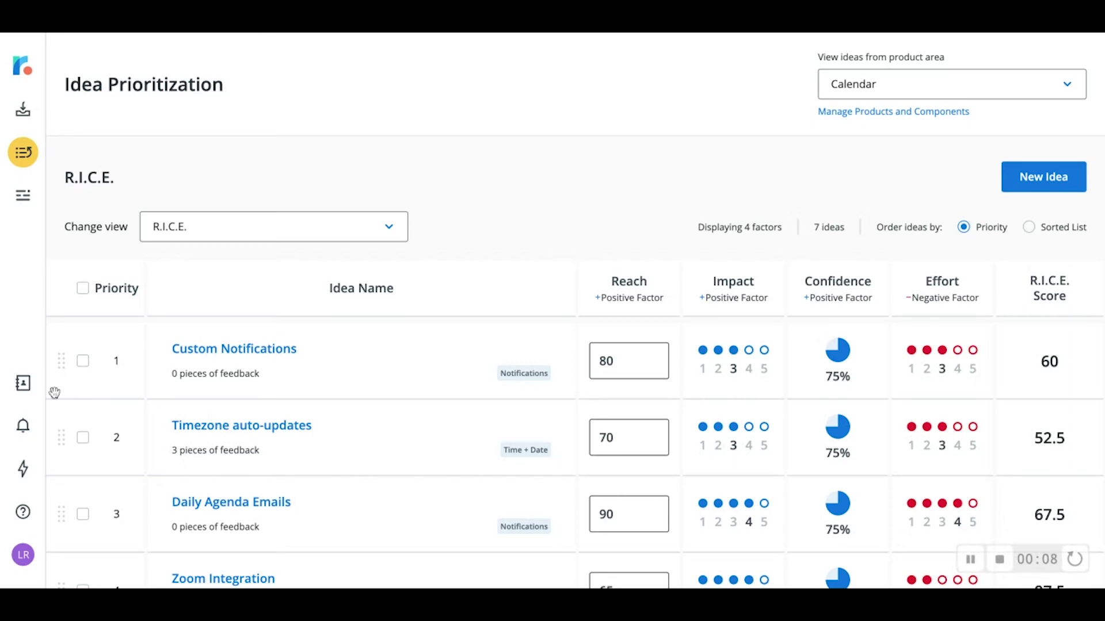
left_click(29, 390)
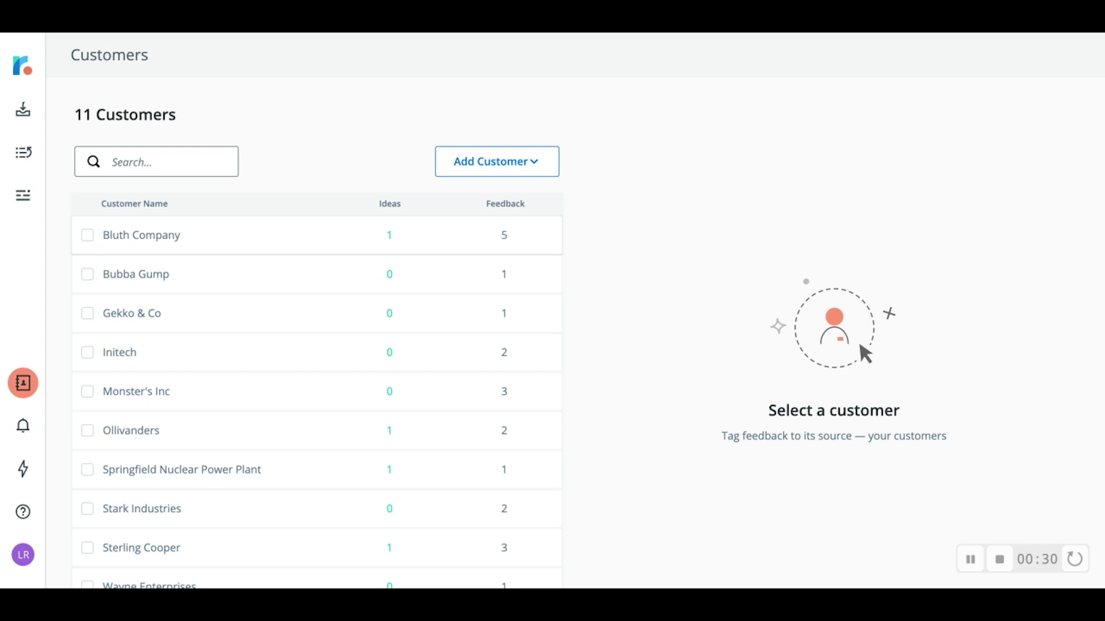
Open Bluth Company and view its 1 linked idea and 5 feedback entries
left_click(252, 235)
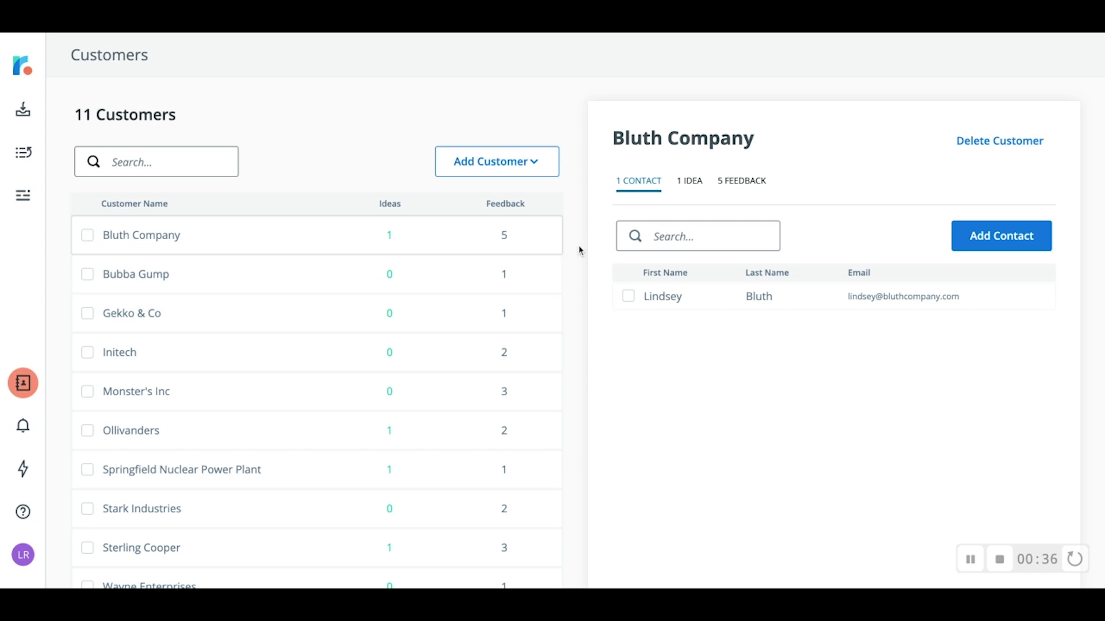
left_click(692, 183)
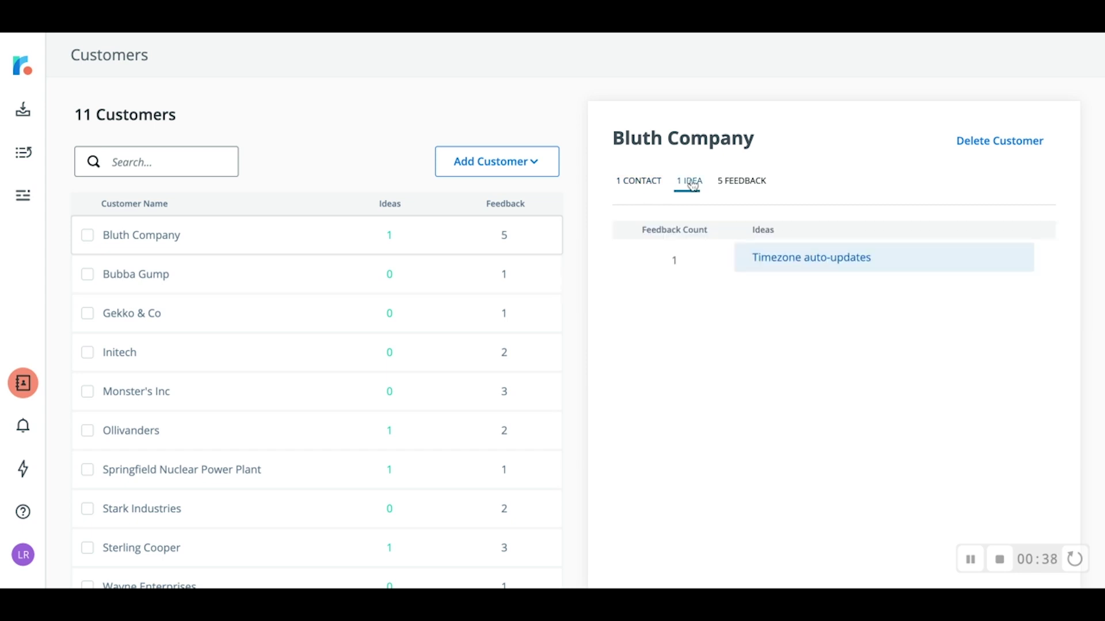
left_click(740, 187)
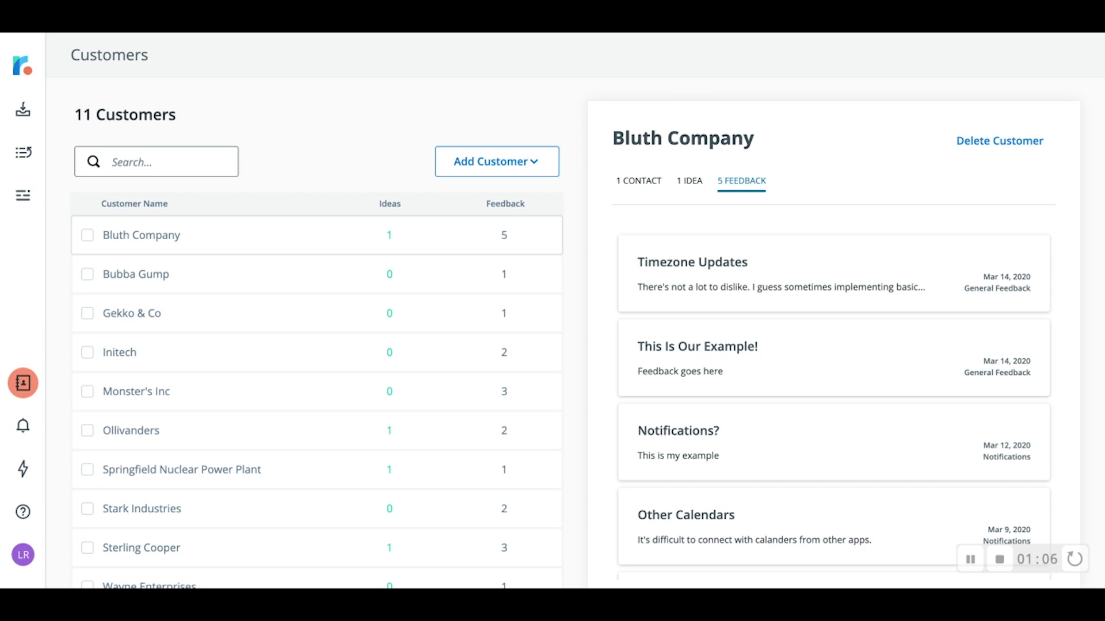
Add a new customer named 'Tesla'
left_click(525, 163)
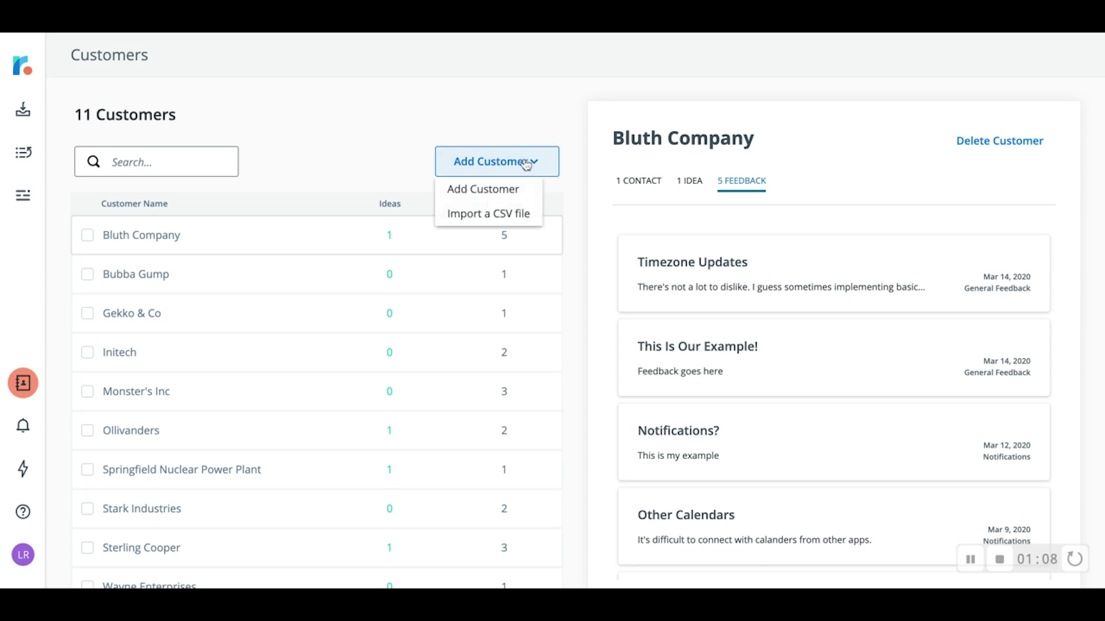
left_click(506, 190)
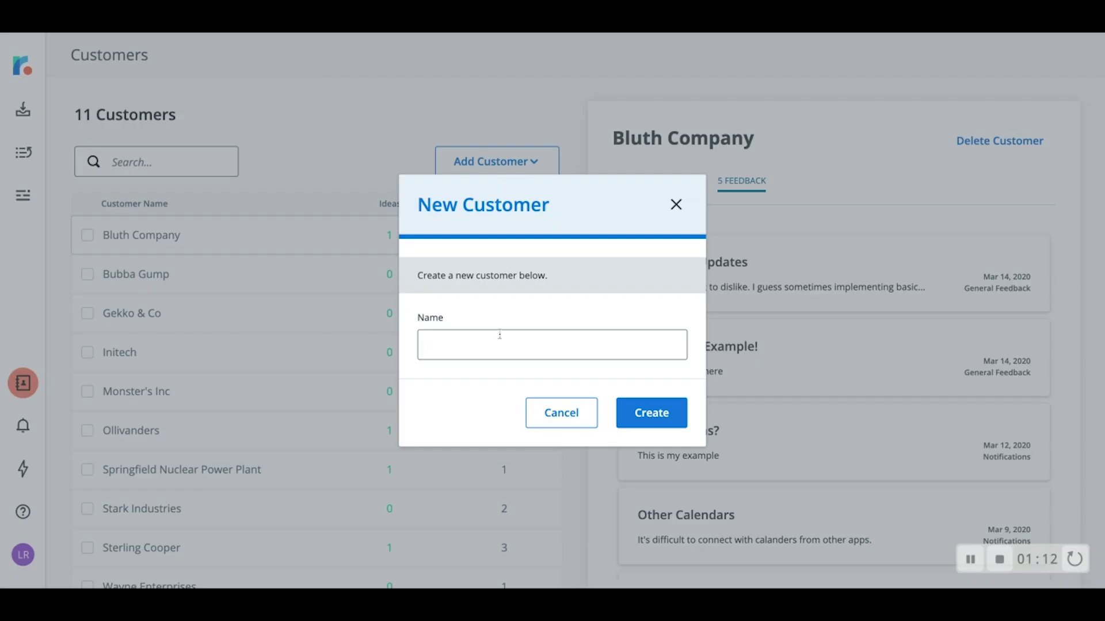
type("Tesla")
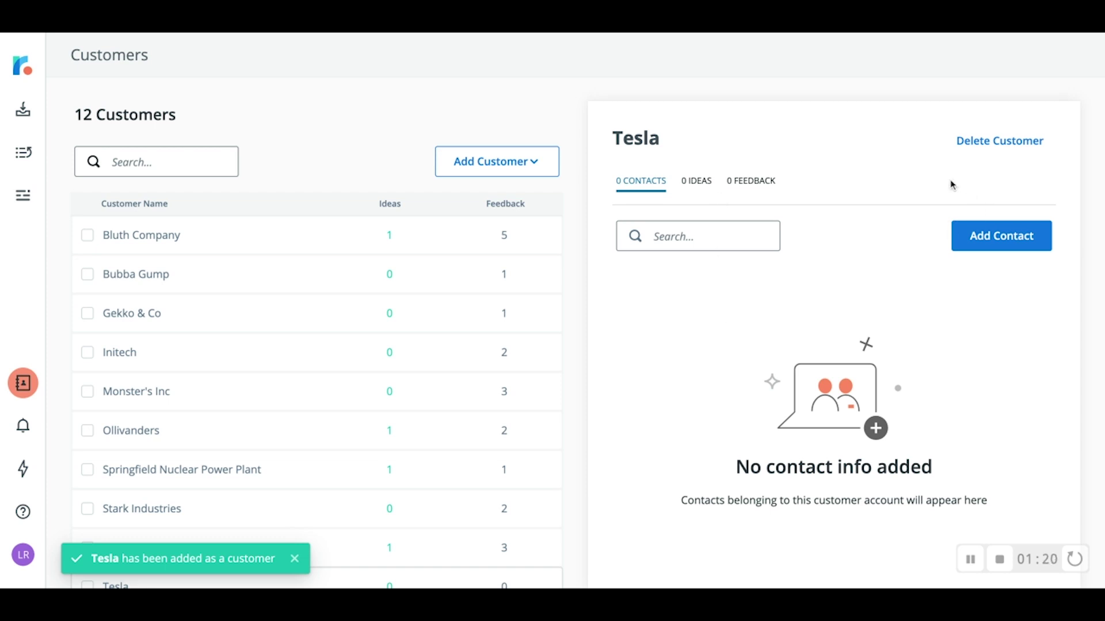
Add a contact to Tesla with the contact's first and last name
left_click(981, 237)
type("Elon")
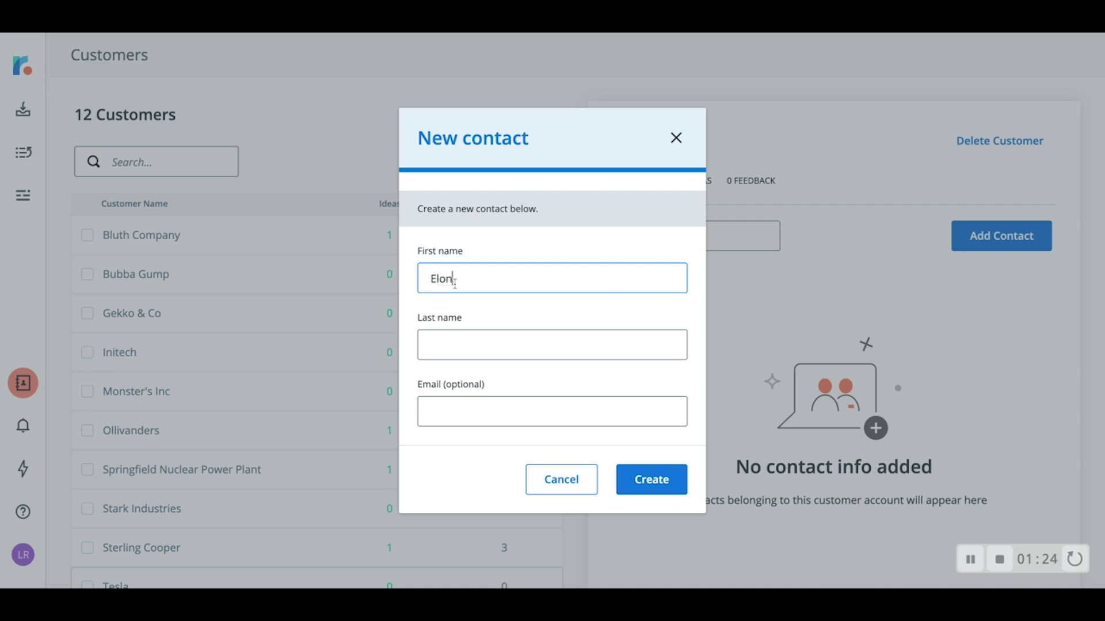
key("Tab")
type("Musk")
left_click(666, 496)
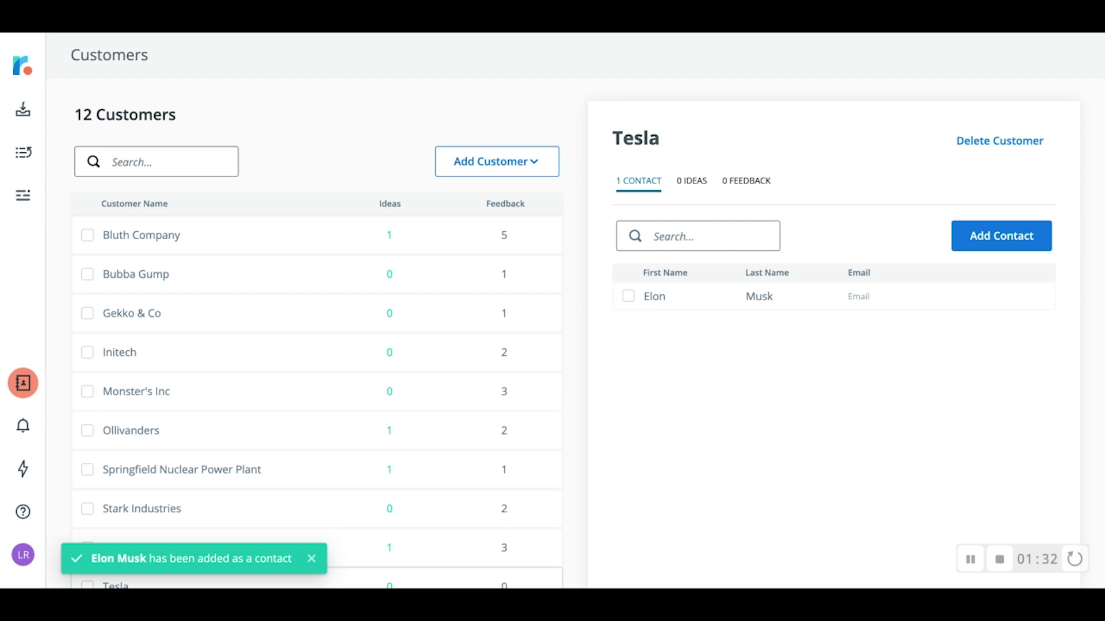
Preview the customer CSV import without importing, then return to the Feedback inbox
left_click(547, 172)
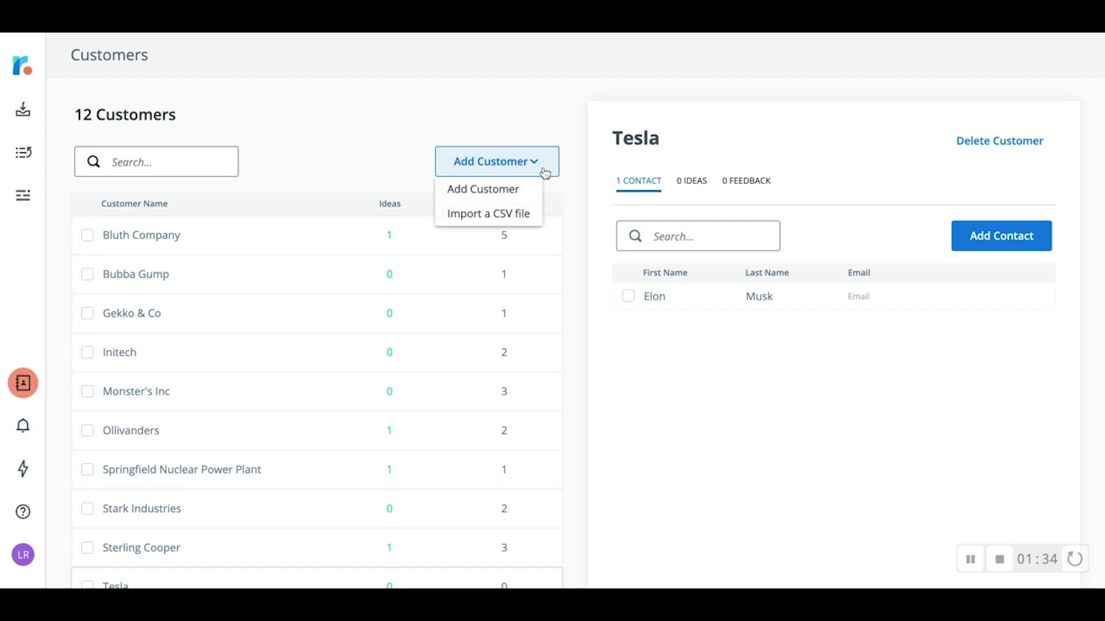
left_click(527, 218)
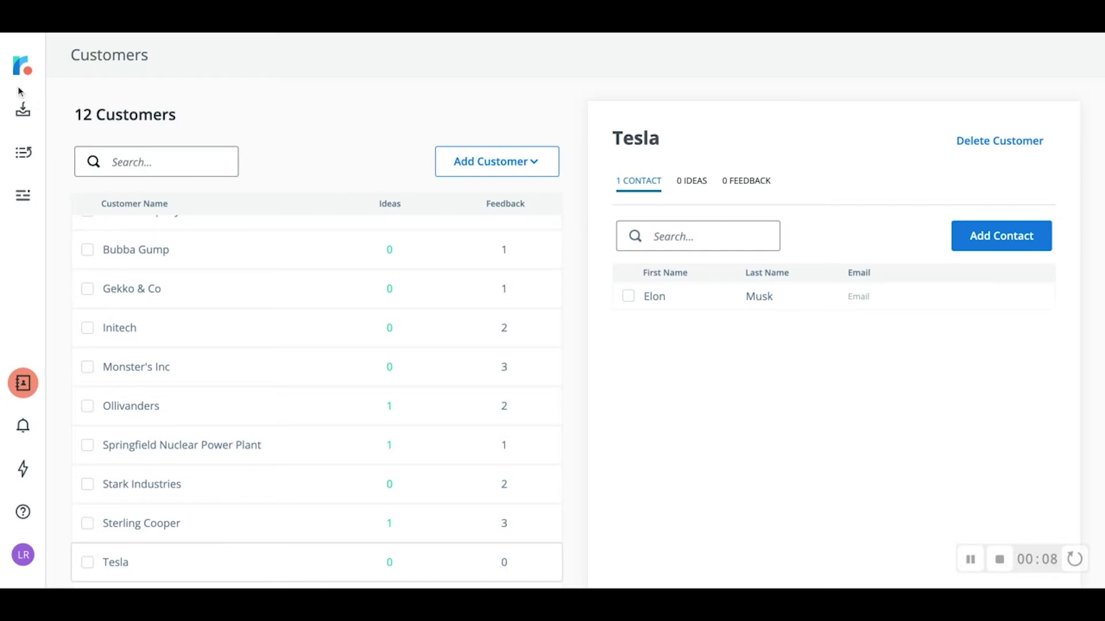
left_click(24, 115)
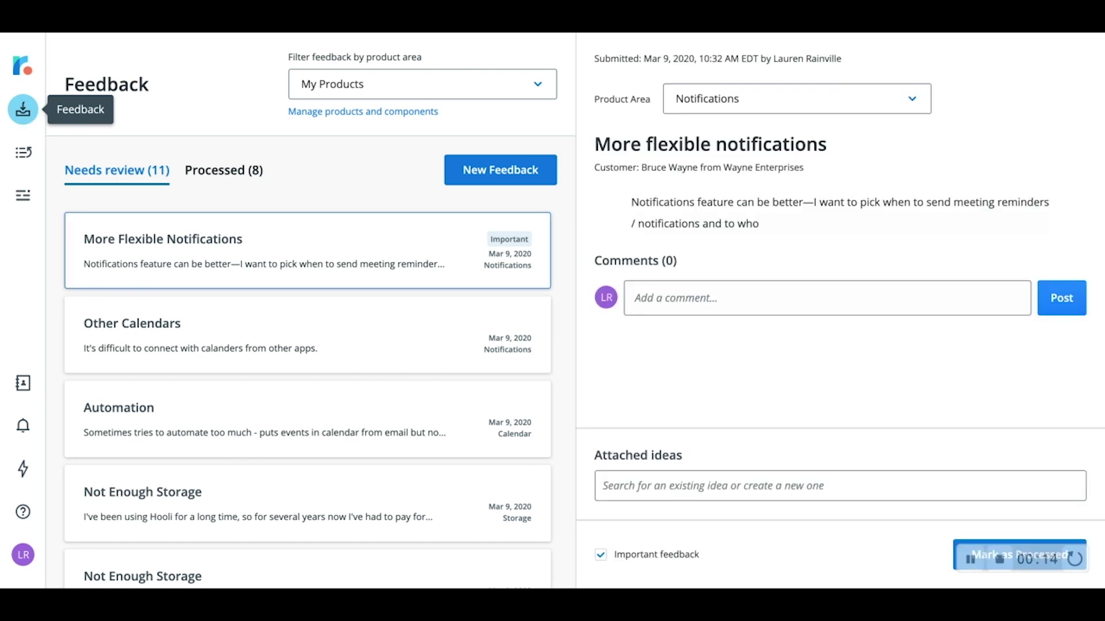
Return to the Idea Prioritization board from the Feedback inbox
left_click(30, 151)
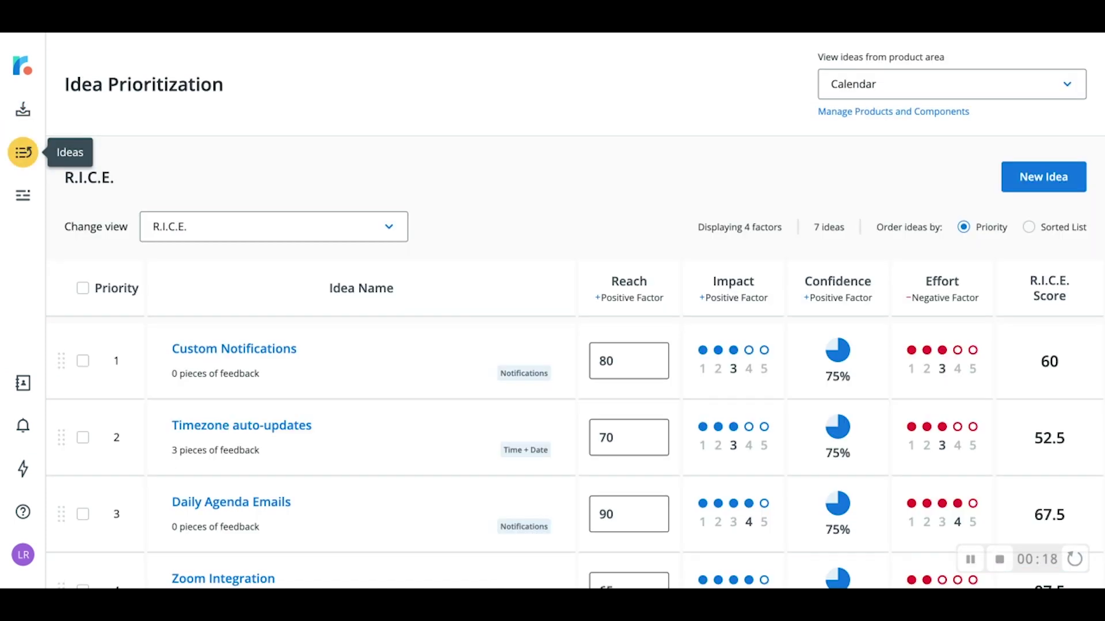